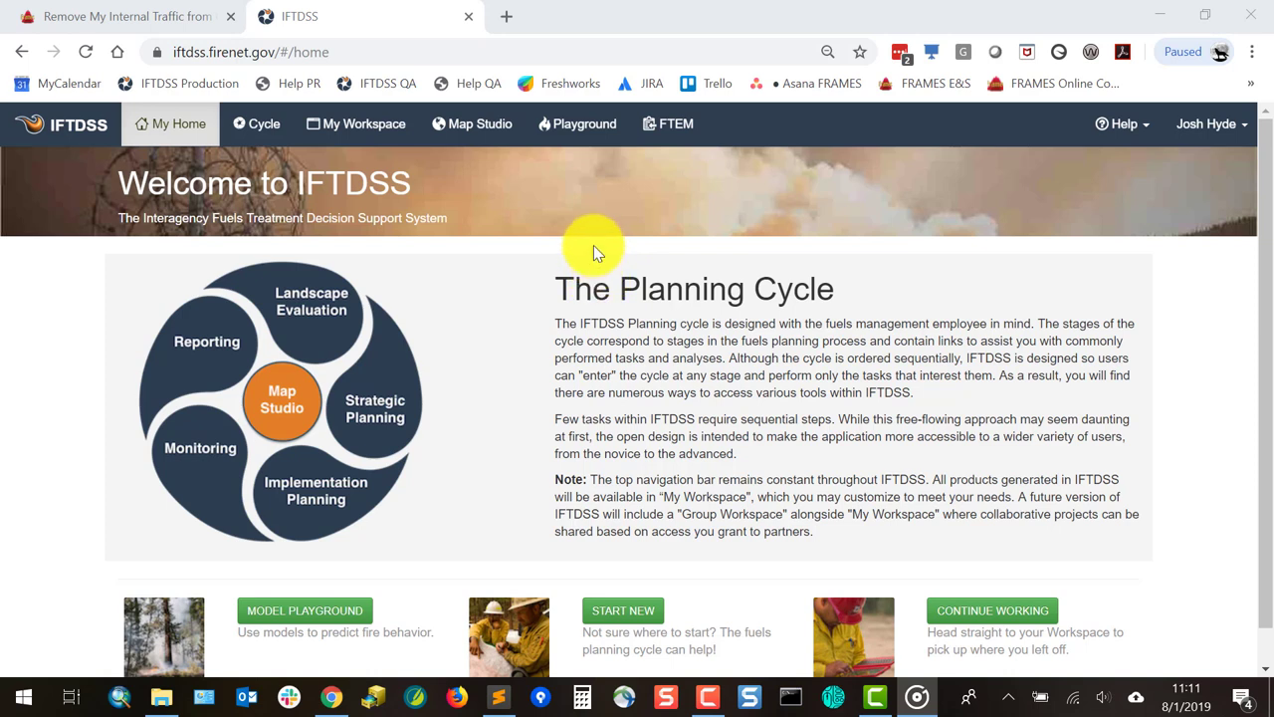
Step: Create a new Landscape Burn Probability run from the Playground
left_click(588, 129)
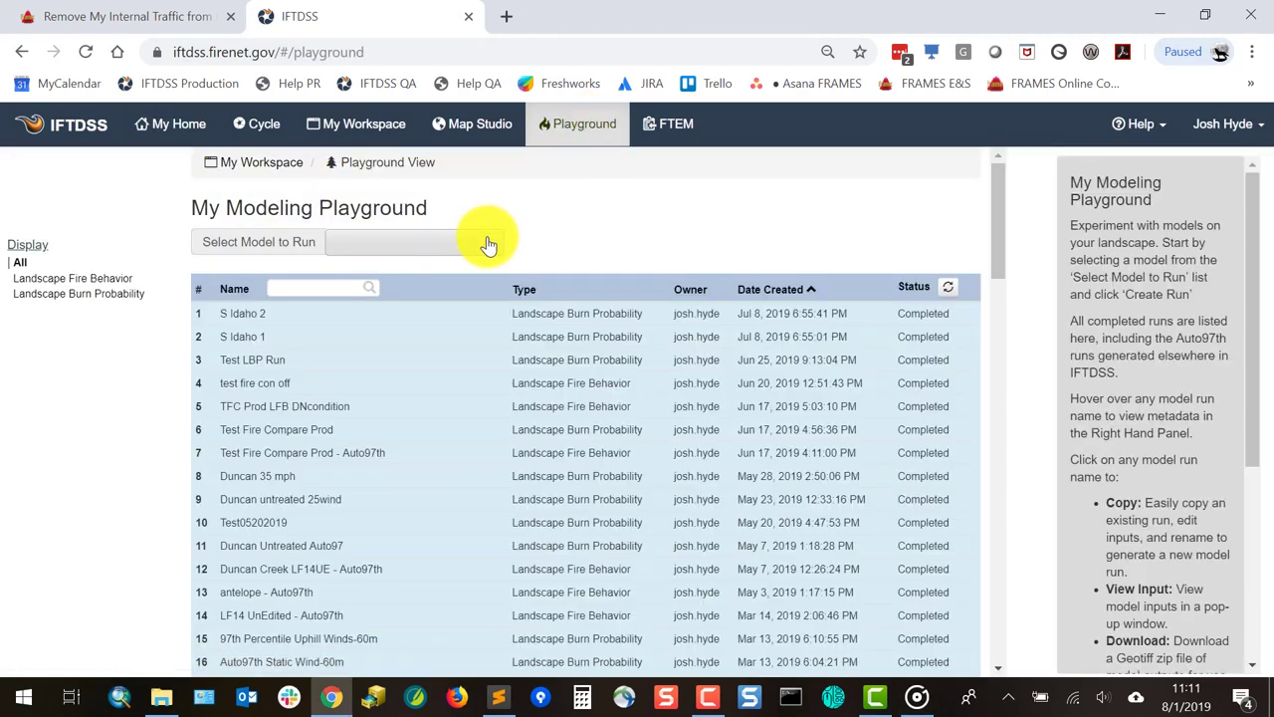
left_click(488, 244)
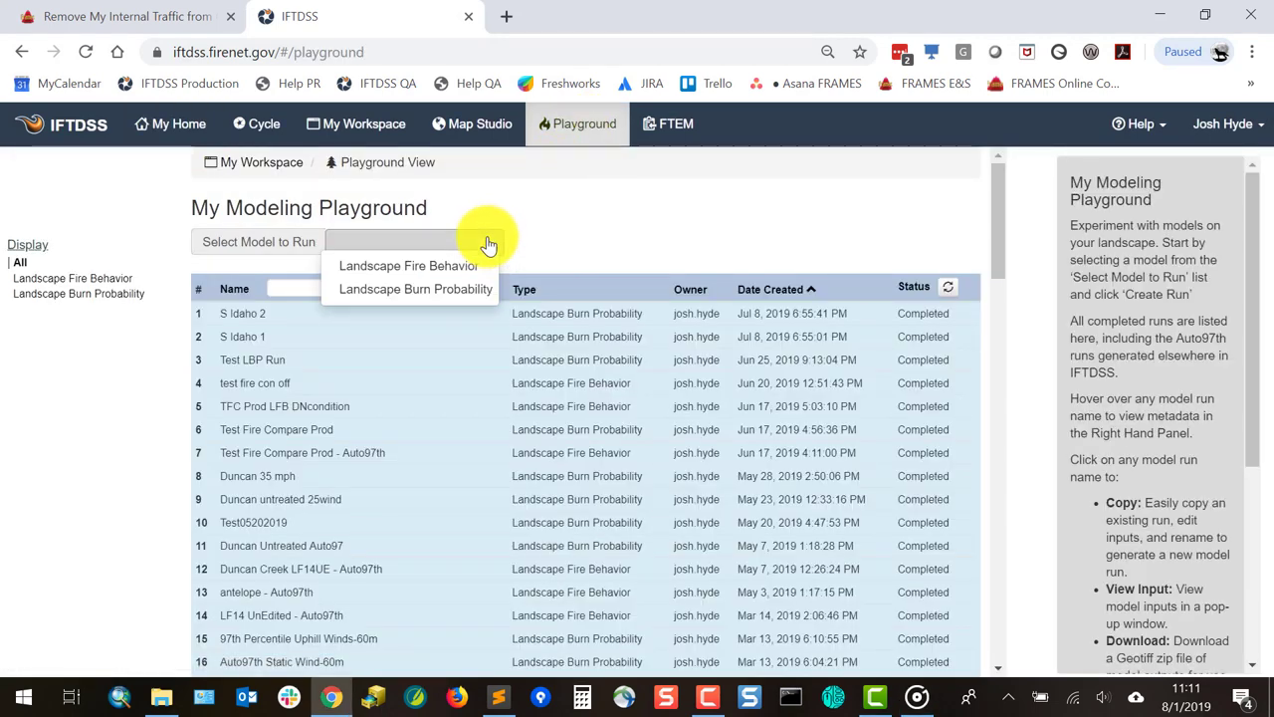
left_click(450, 290)
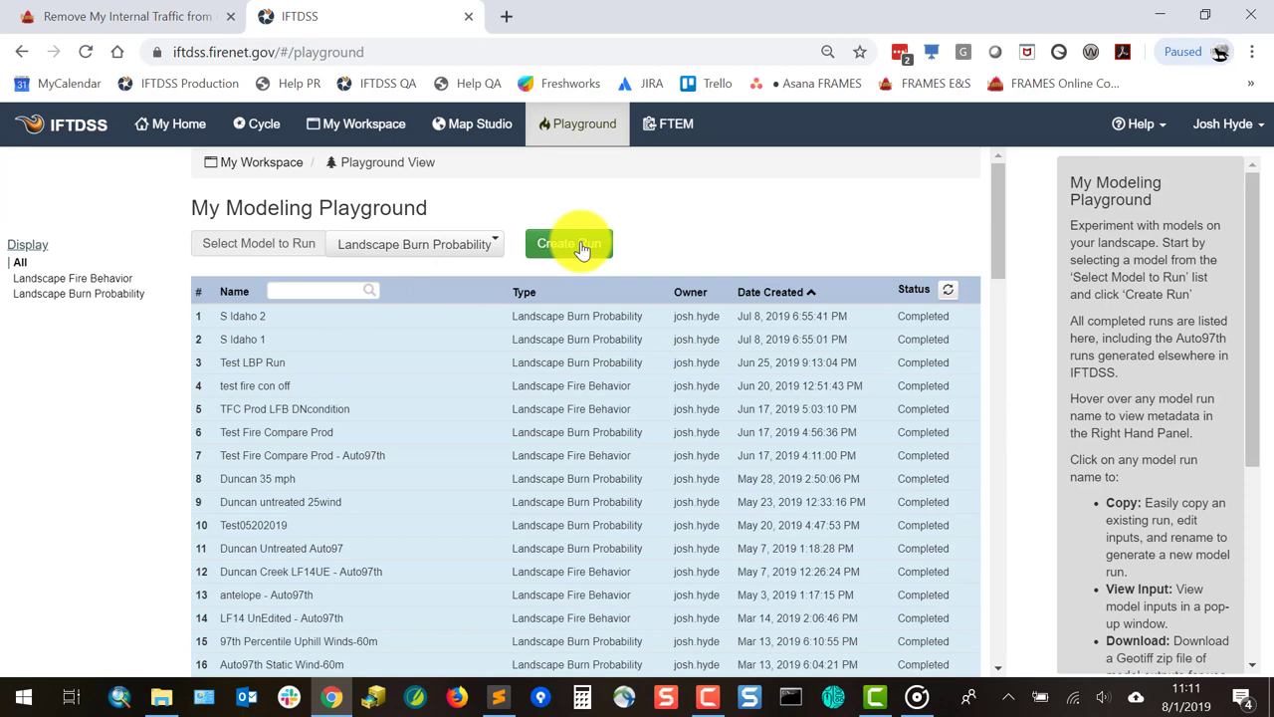
left_click(570, 257)
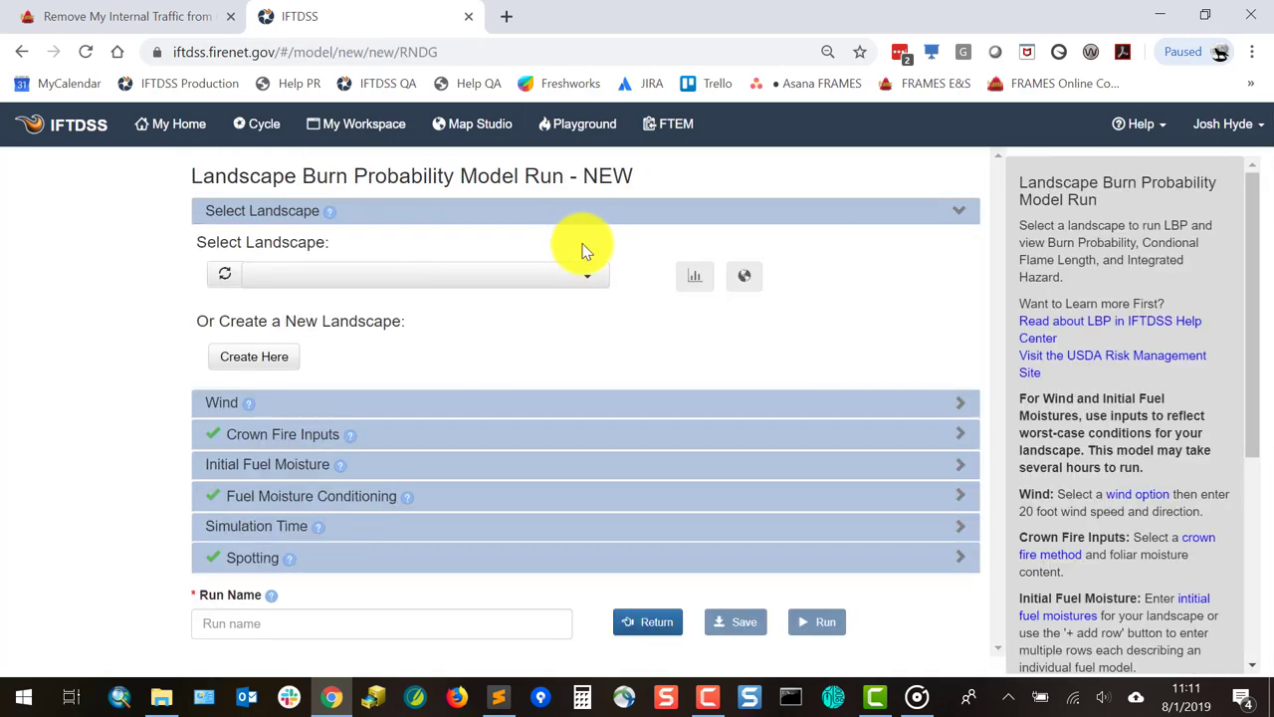
Step: Search 'hell' and choose the Hells Canyon TH LF14 Uned landscape for the run
left_click(598, 274)
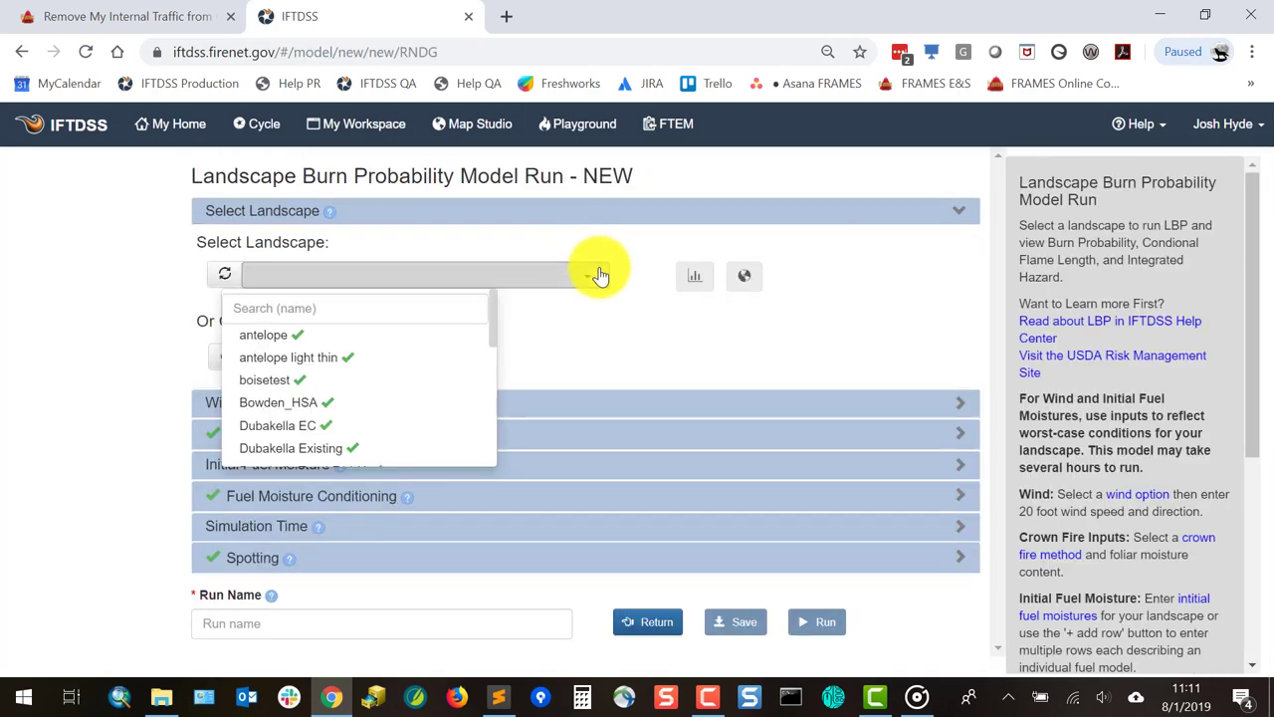
left_click(466, 308)
type("hell")
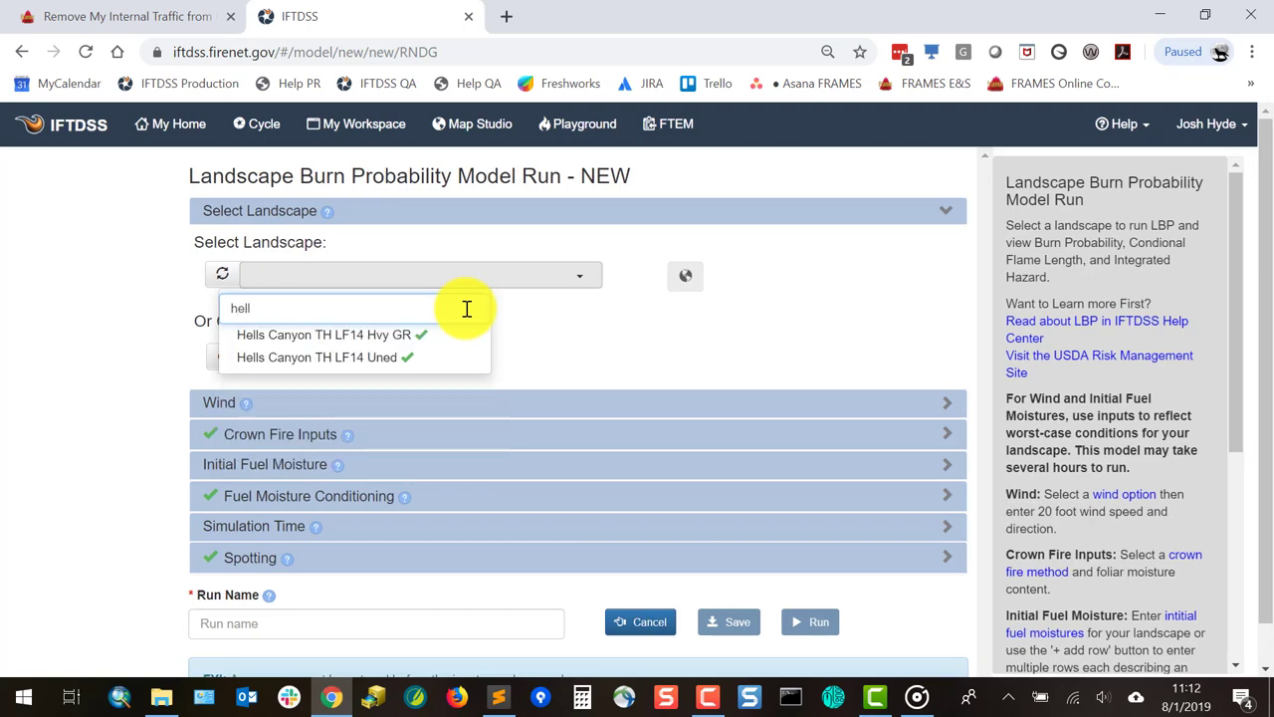
left_click(337, 360)
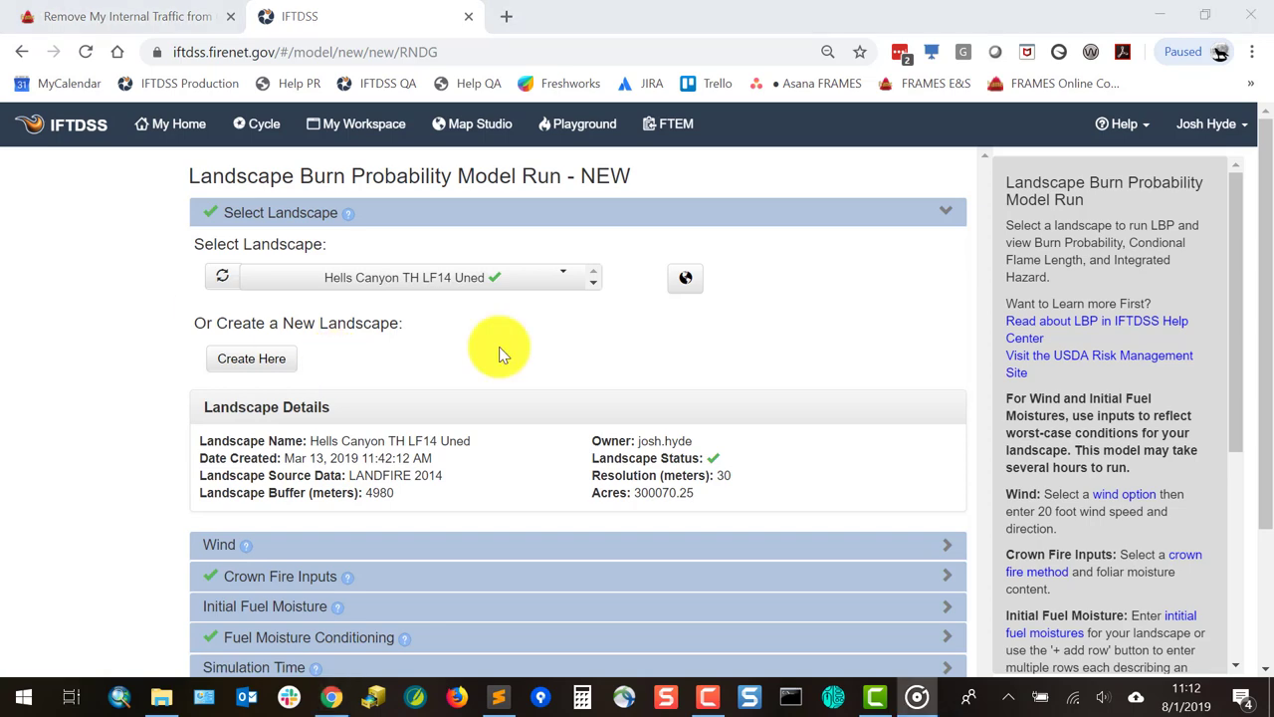
Step: Set the wind speed to 20 mph and wind direction to 225 degrees
scroll(499, 346, "down", 2)
left_click(941, 360)
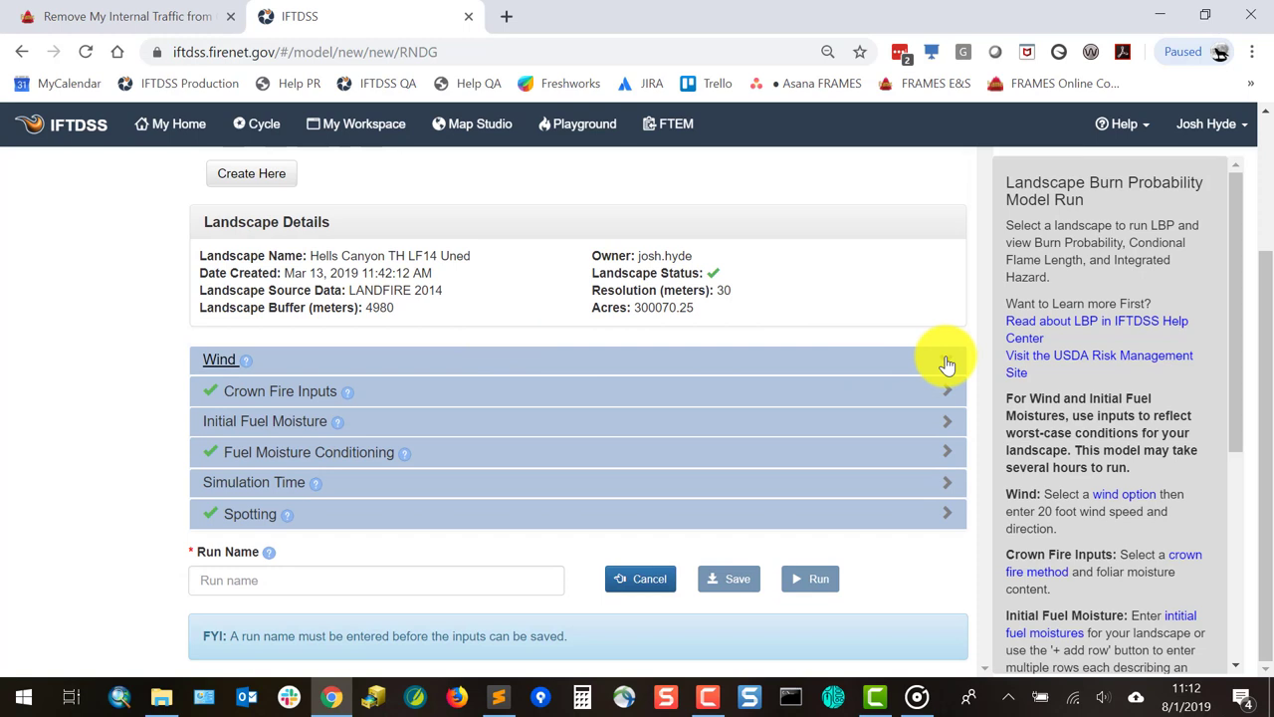
left_click(681, 403)
type("20")
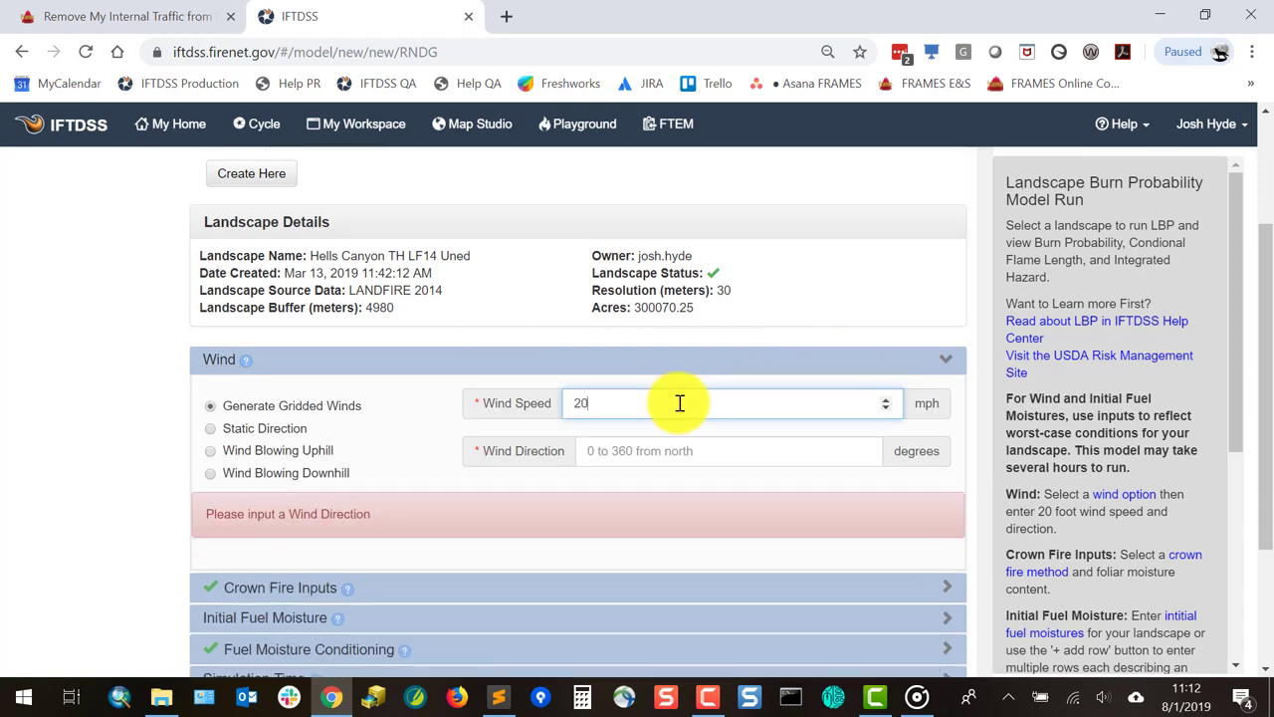
left_click(689, 444)
type("225")
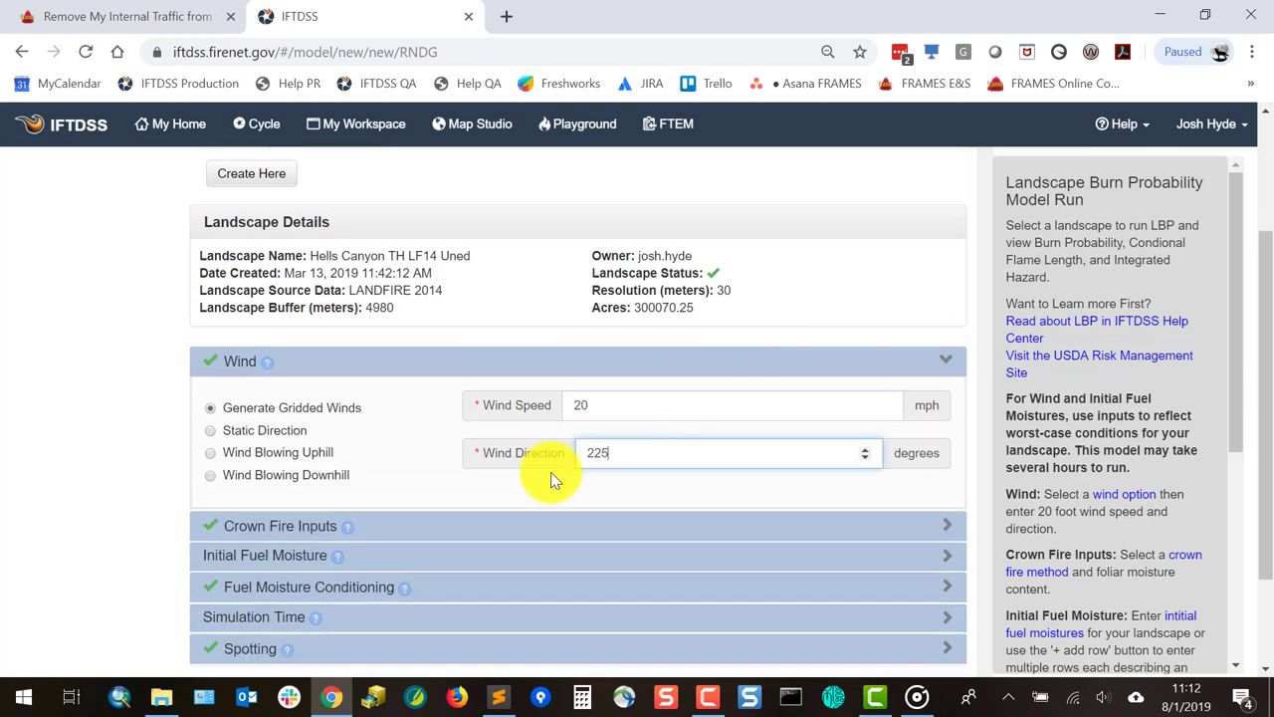
Step: Enter initial fuel moistures: 1hr 3, 10hr 3, 100hr 4, herb 30, woody 64
left_click(257, 523)
scroll(265, 553, "down", 1)
scroll(265, 548, "down", 1)
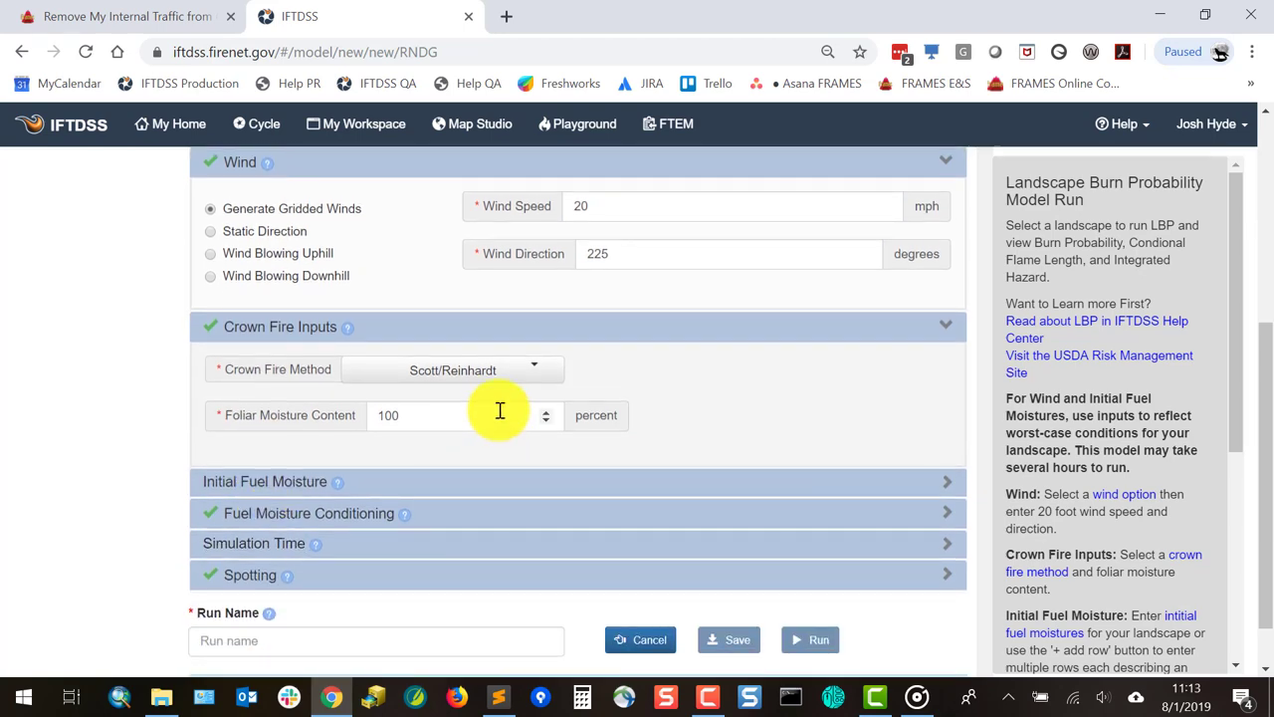
left_click(287, 491)
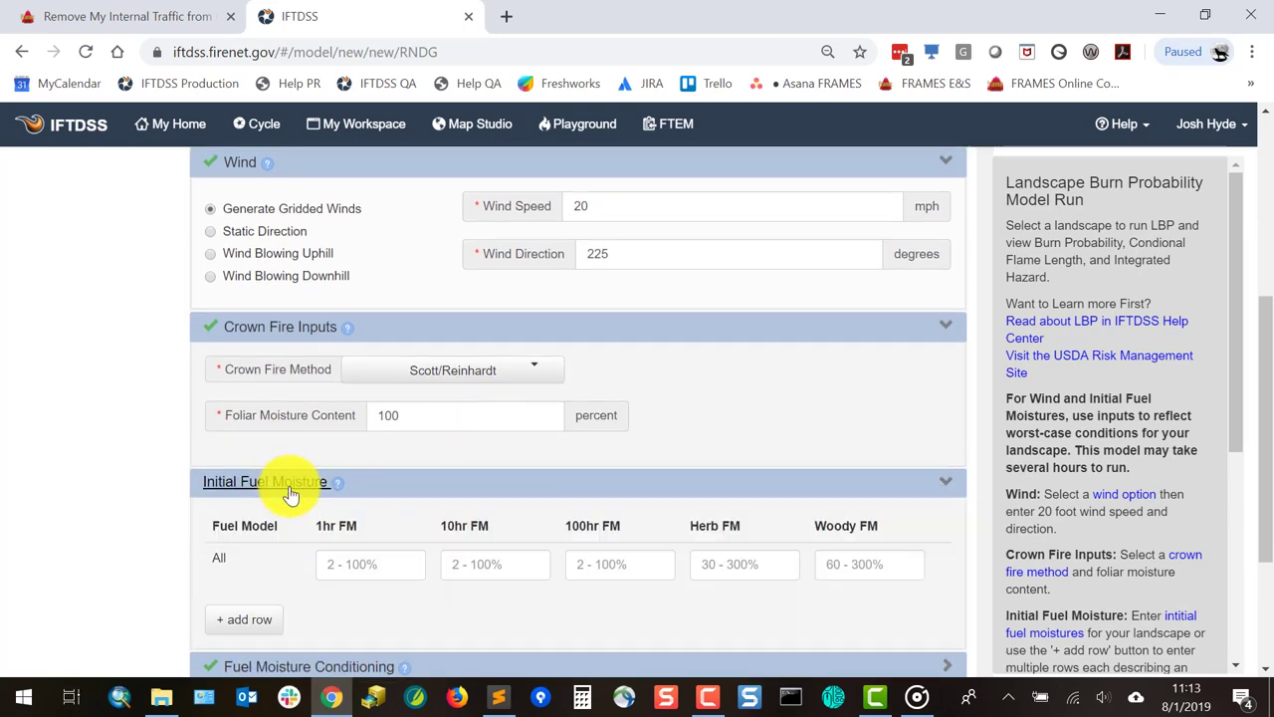
left_click(364, 559)
type("3")
left_click(508, 563)
type("3")
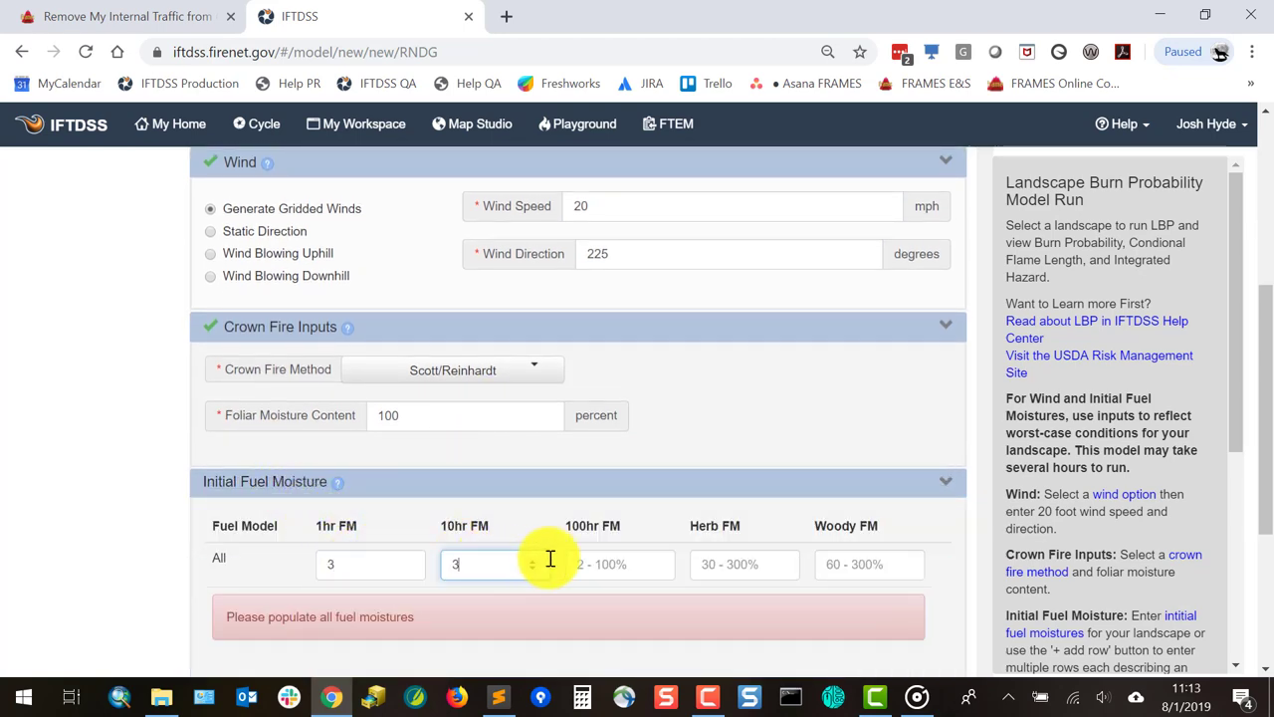
left_click(621, 564)
type("4")
left_click(733, 564)
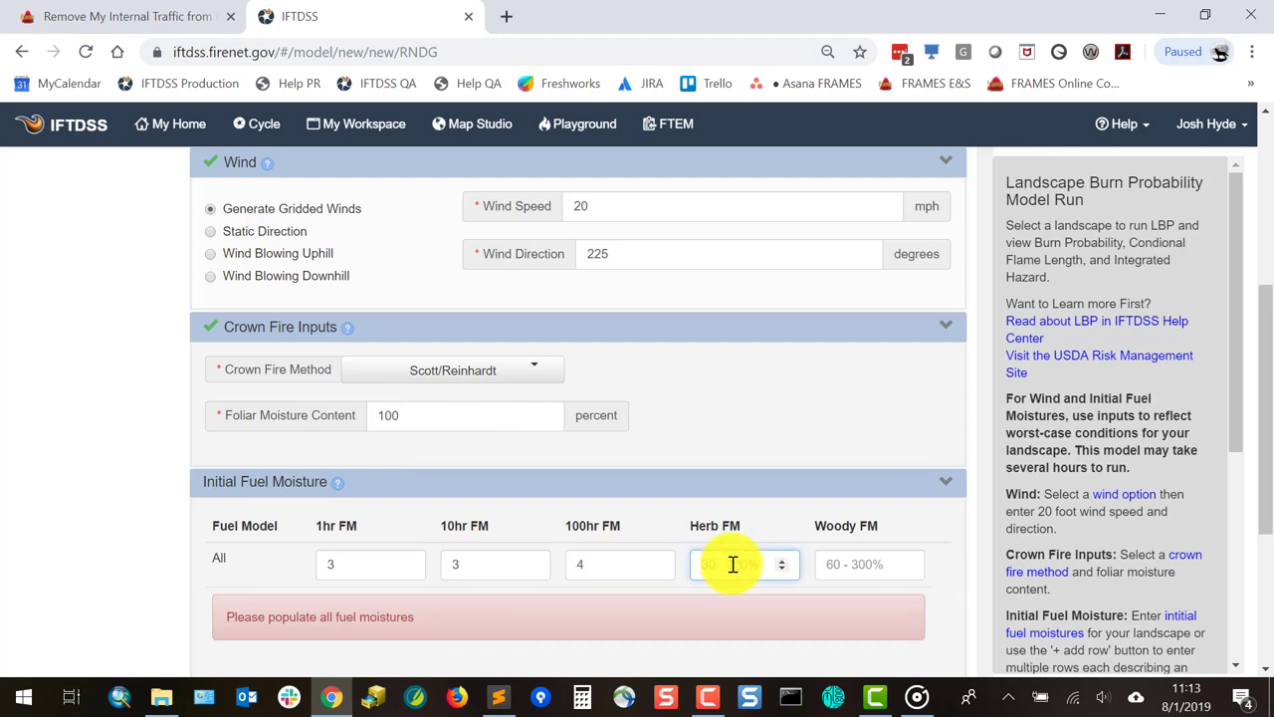
type("30")
left_click(853, 564)
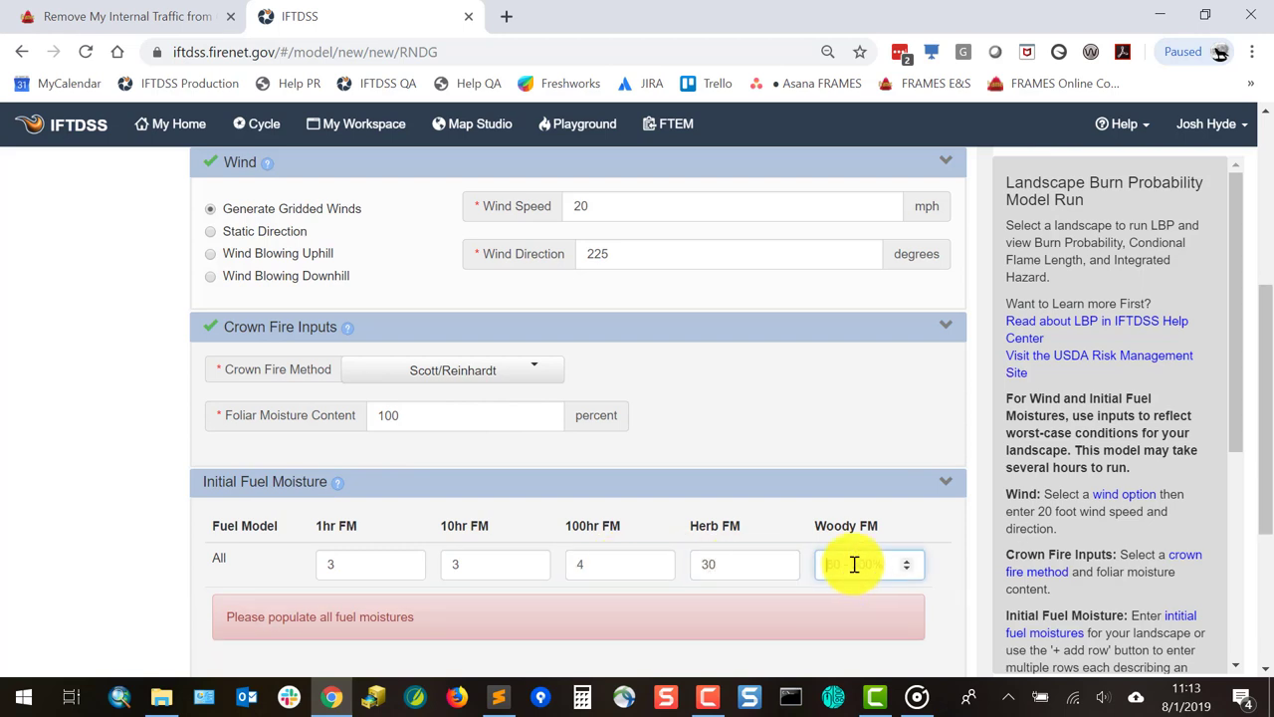
type("64")
Step: Expand the Fuel Moisture Conditioning options to review them
scroll(541, 518, "down", 2)
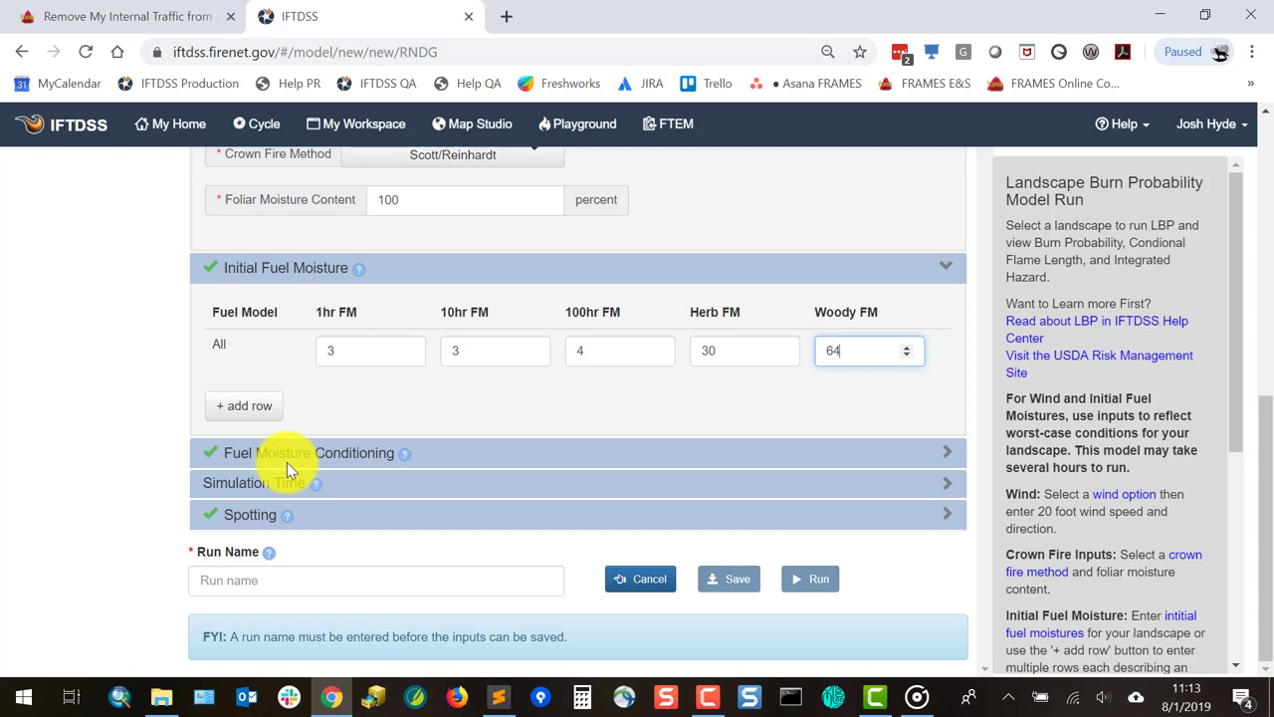
left_click(287, 460)
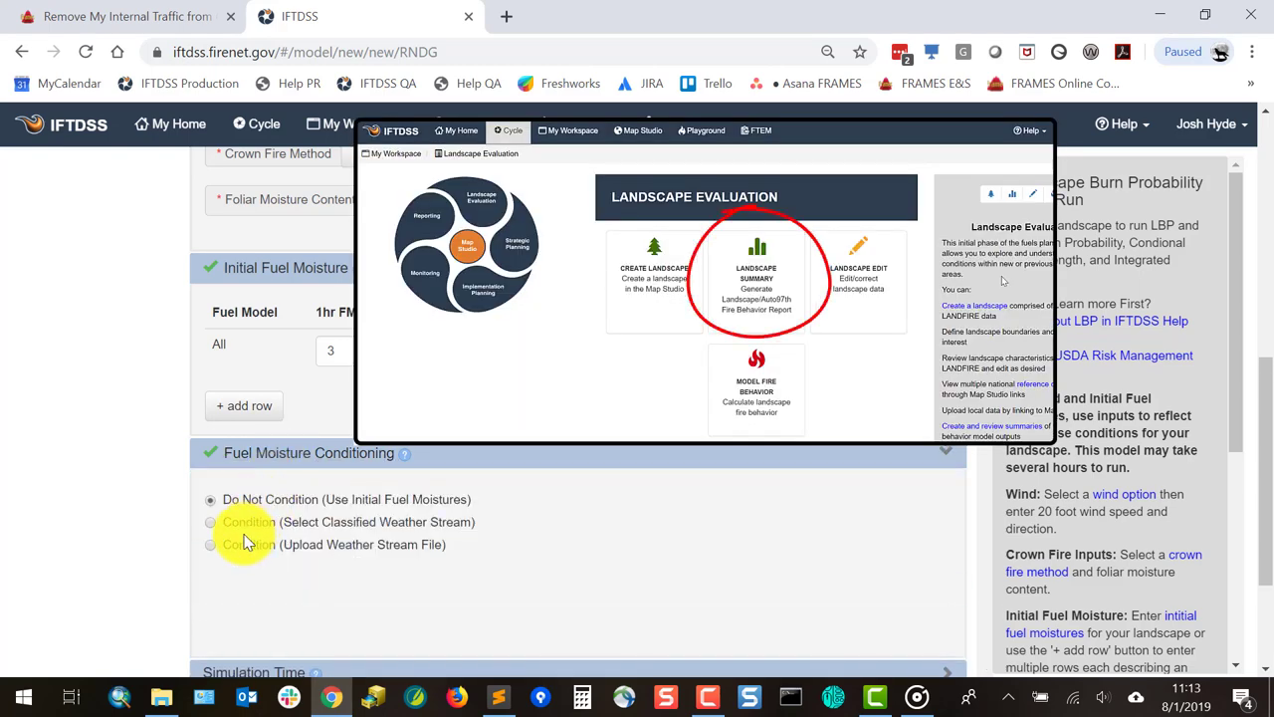
scroll(249, 538, "down", 2)
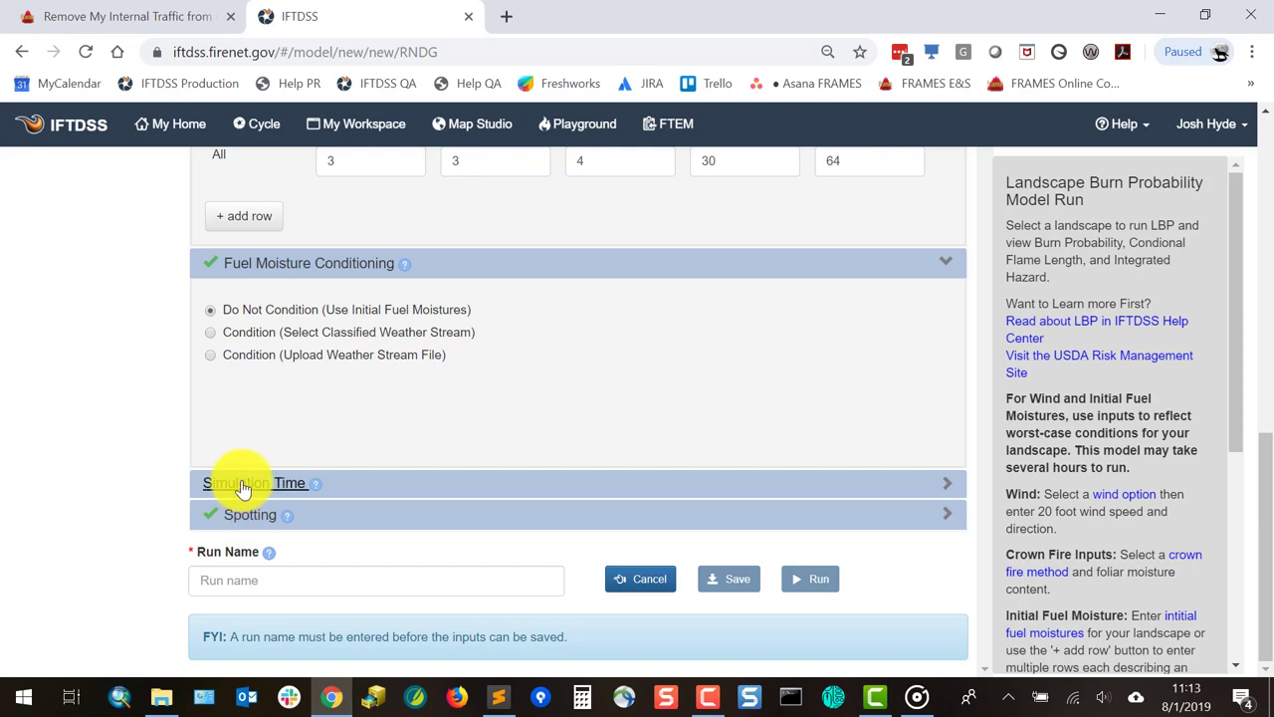
Step: Set the simulation burn period to 7 hours and expand the Spotting settings
left_click(242, 487)
left_click(420, 533)
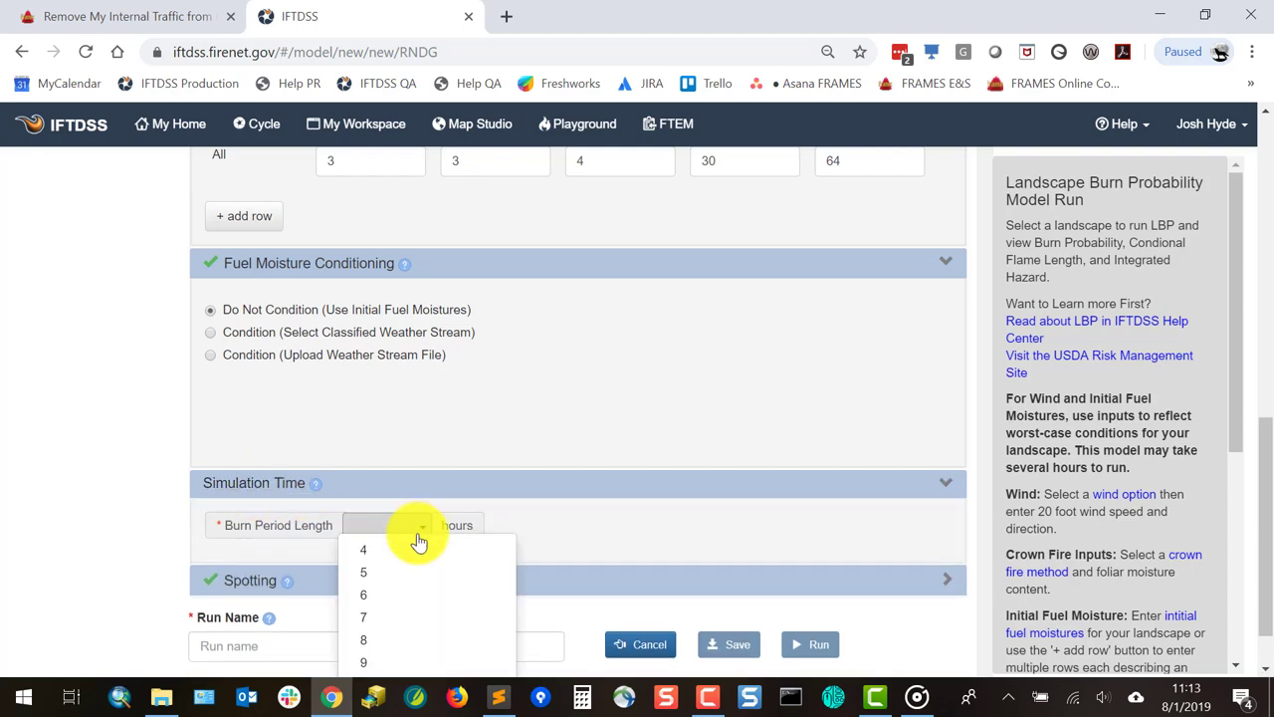
left_click(384, 616)
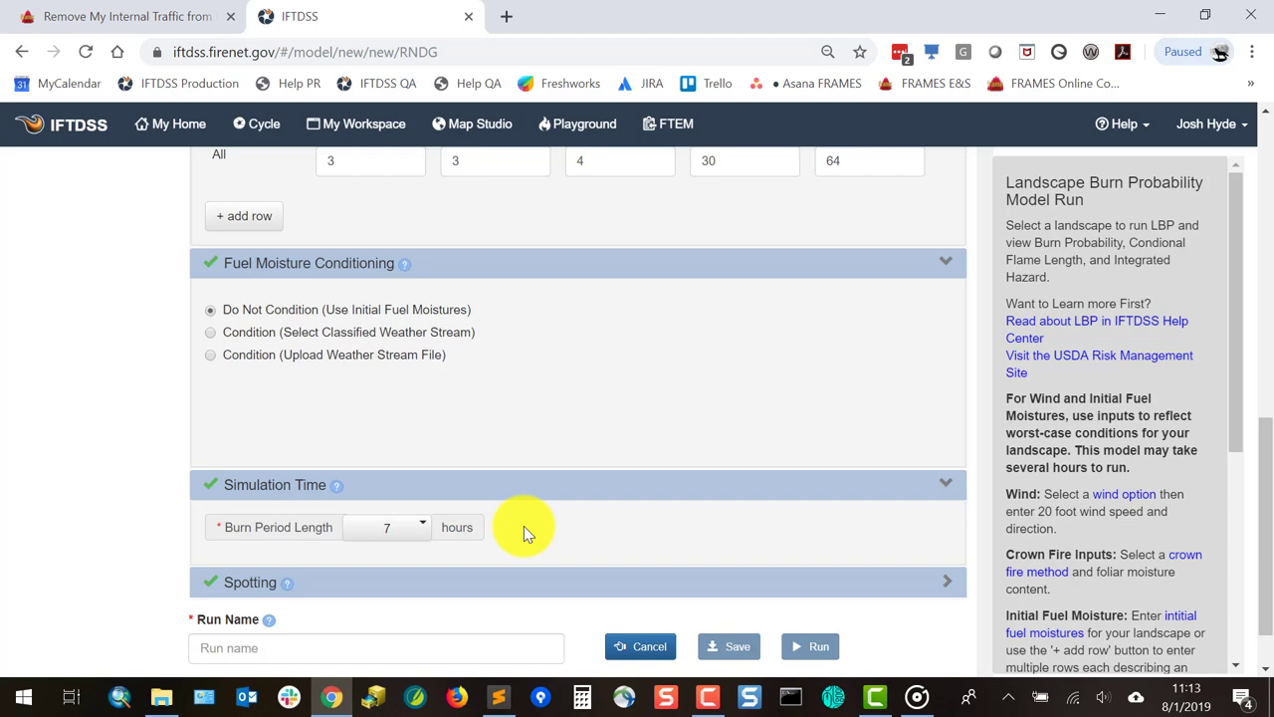
scroll(524, 525, "down", 1)
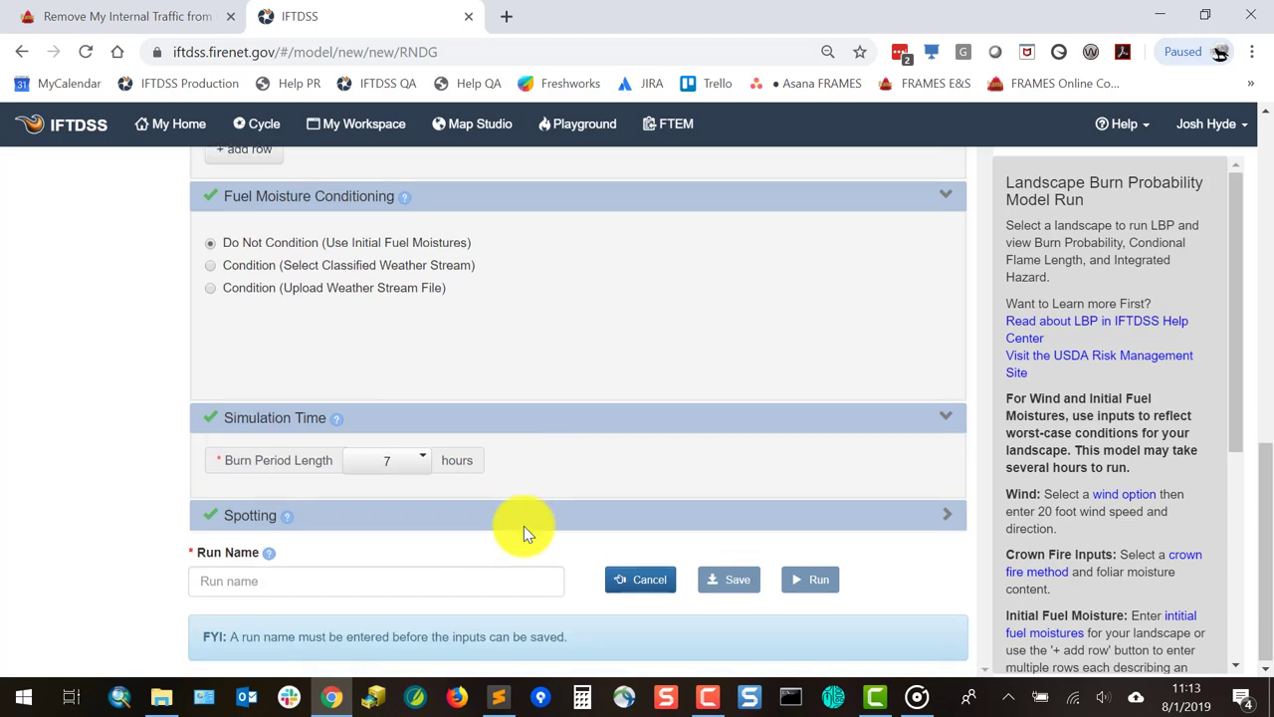
left_click(242, 519)
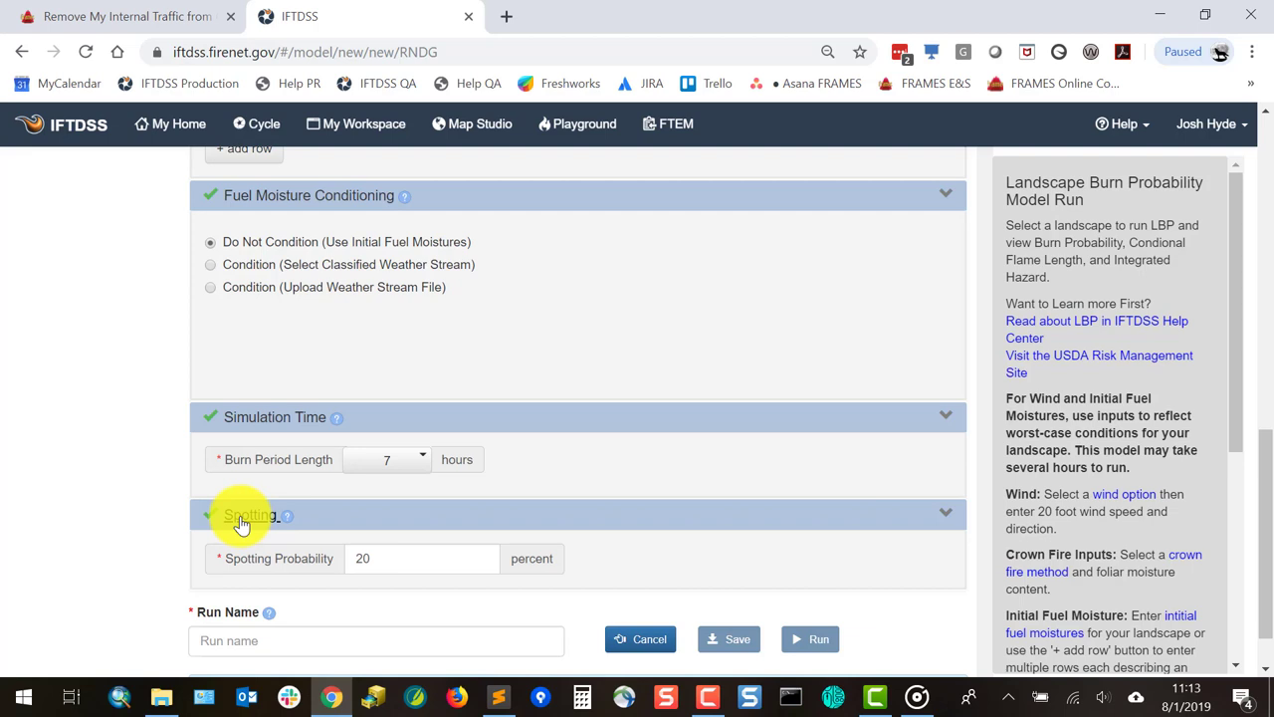
Step: Paste the run name '97th NE. wind-60m' and submit the run, confirming with OK
left_click(495, 641)
type("97th NE. wind-60m")
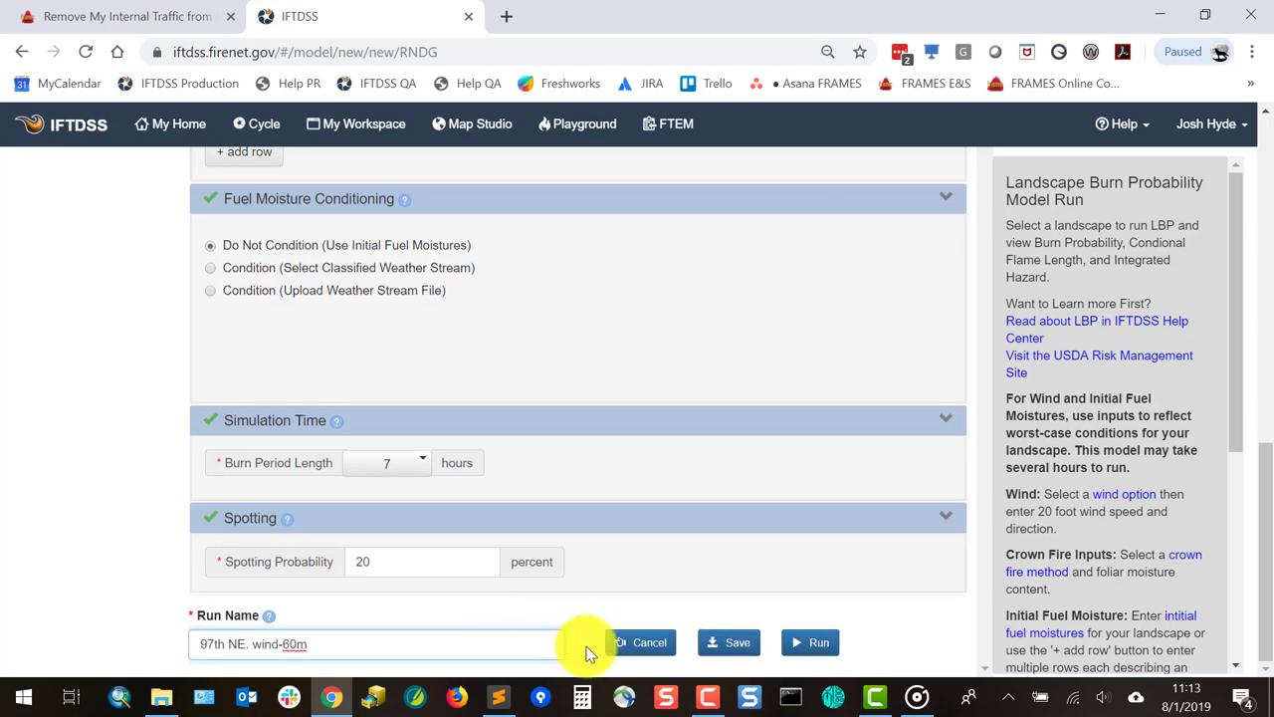
left_click(808, 642)
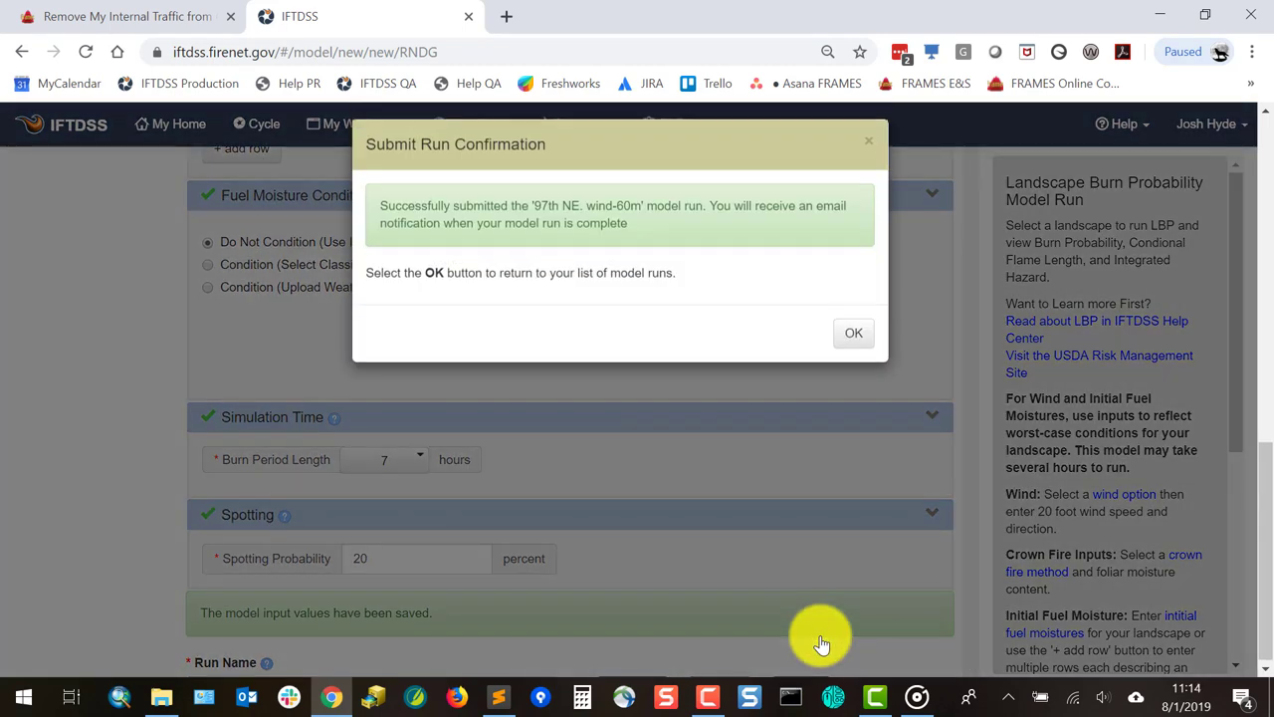
left_click(846, 347)
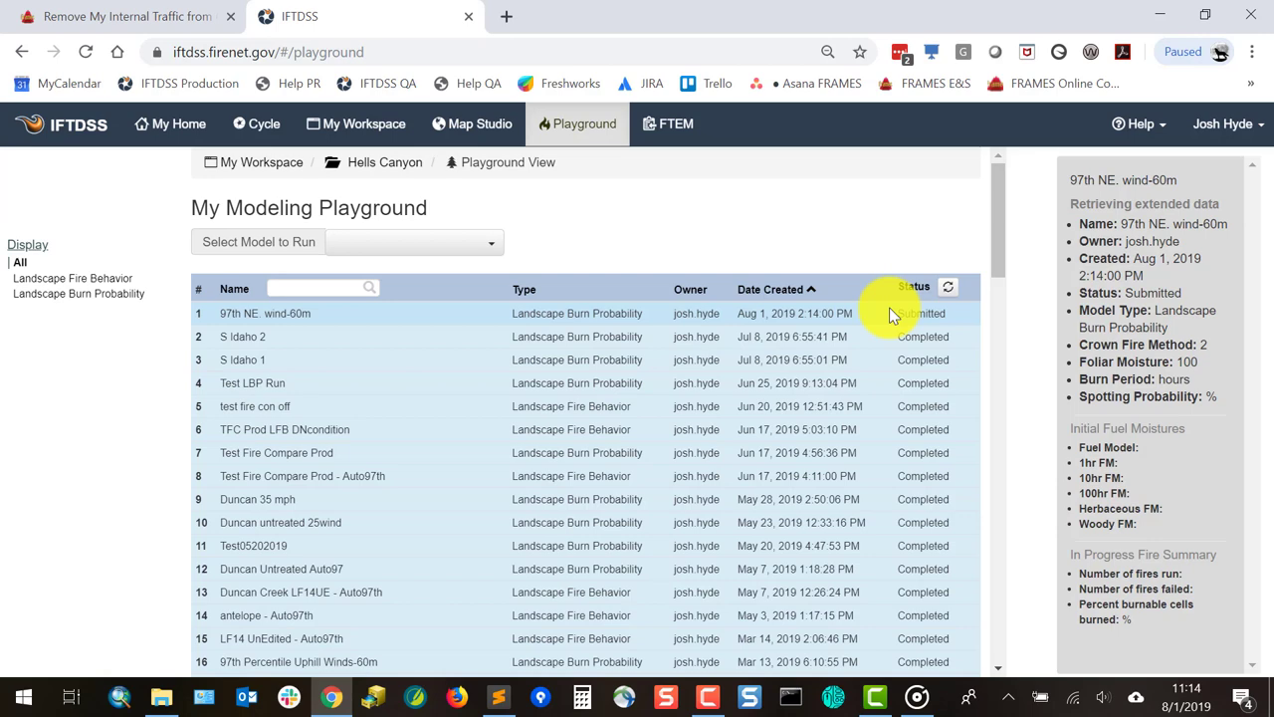
Step: View the '97th NE. wind-60m' run details down to its In Progress Fire Summary
left_click(953, 313)
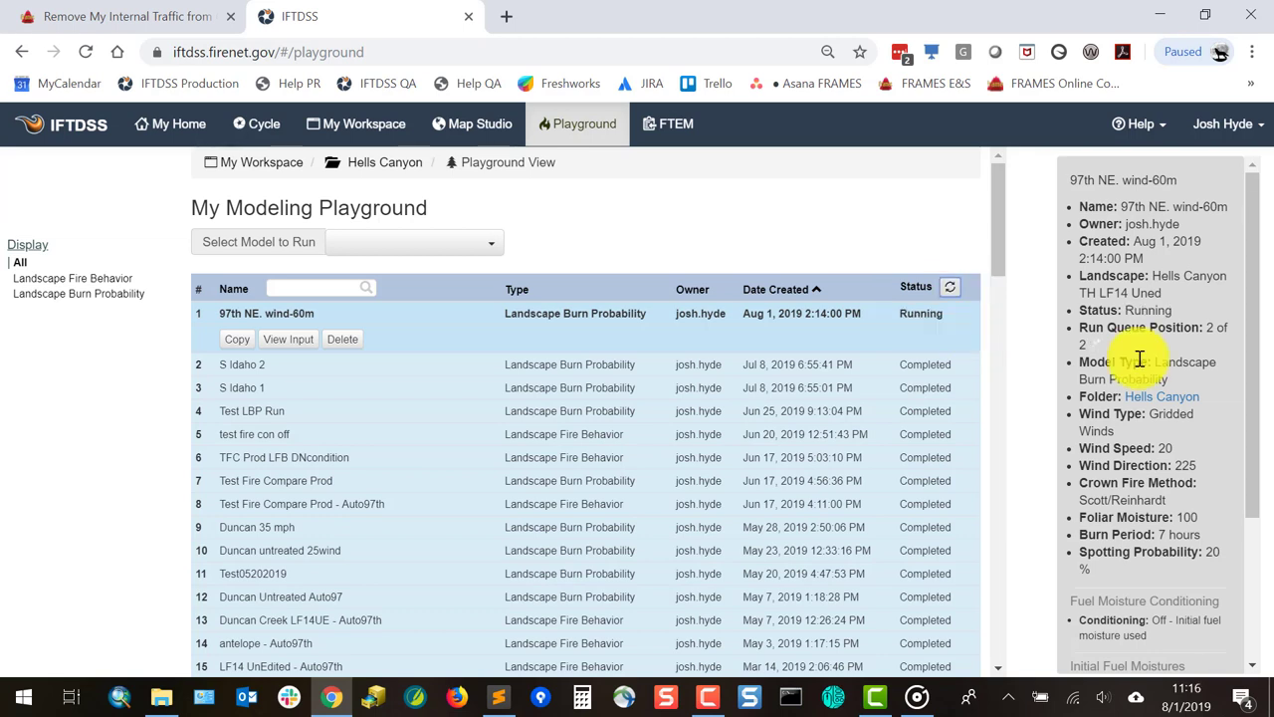
scroll(1139, 359, "down", 2)
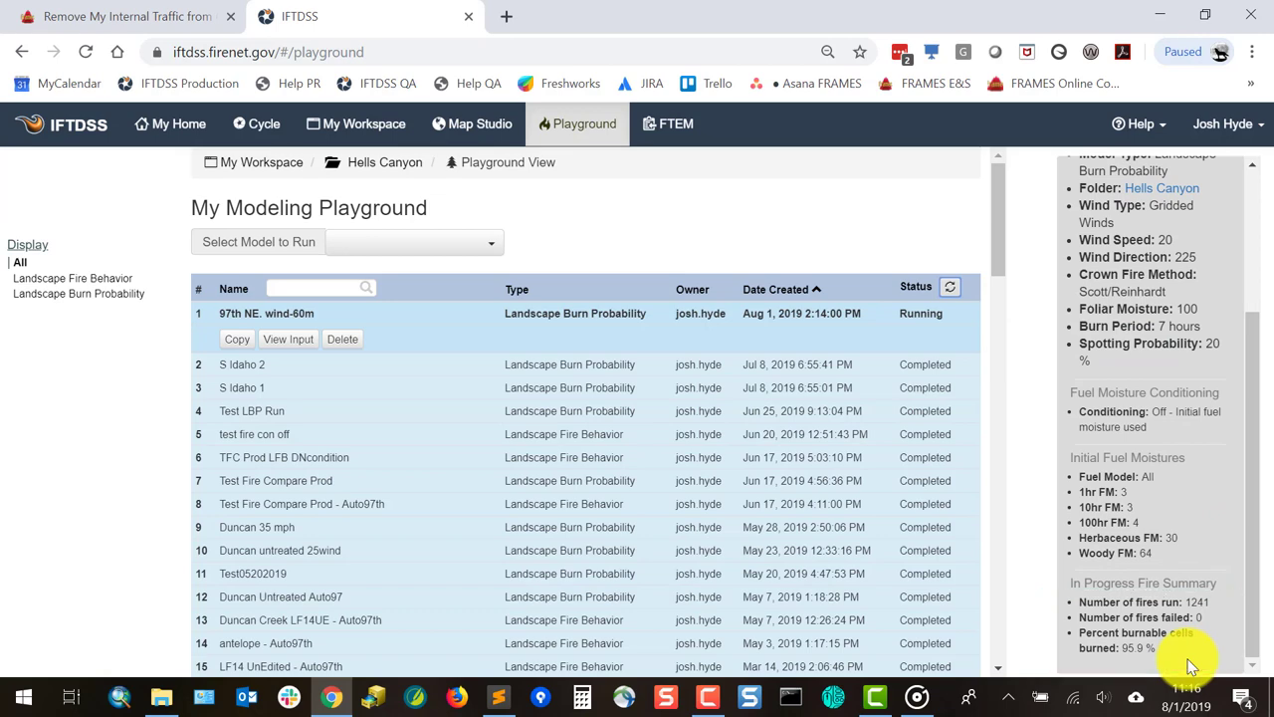
Step: From My Workspace's Hells Canyon folder, map the '97th NE wind-60m' model output
left_click(373, 128)
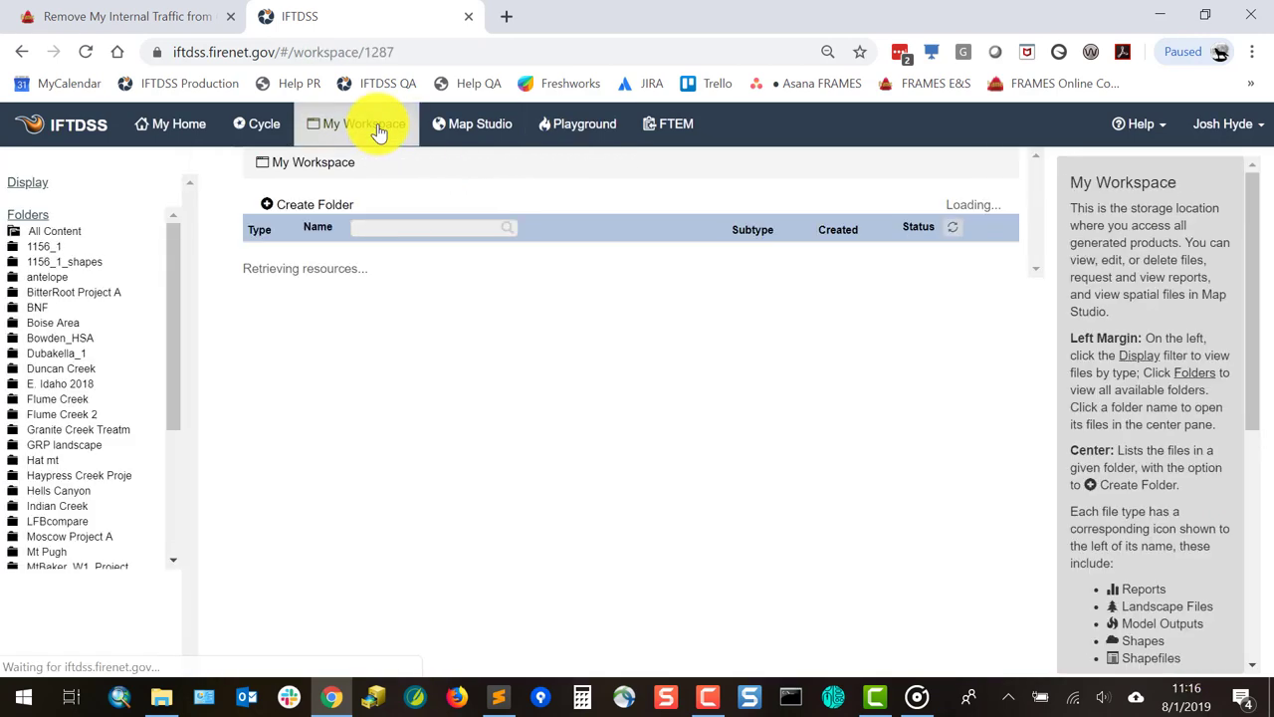
left_click(57, 519)
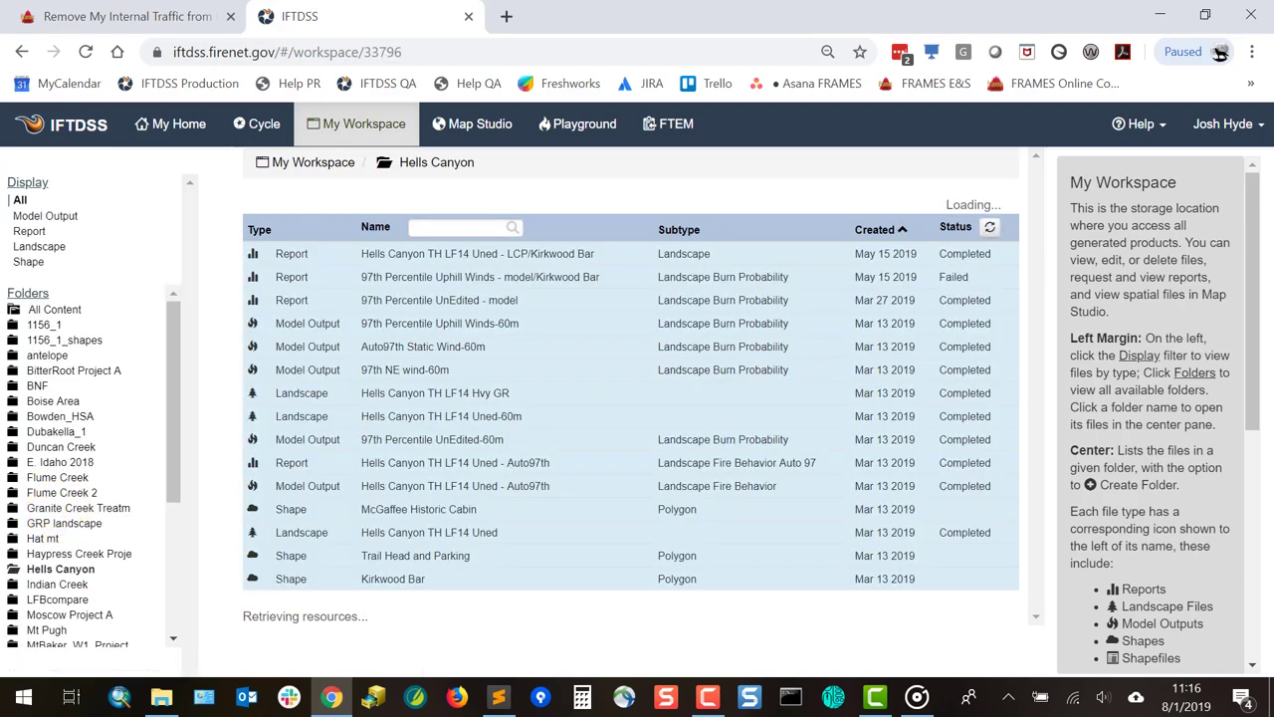
left_click(338, 368)
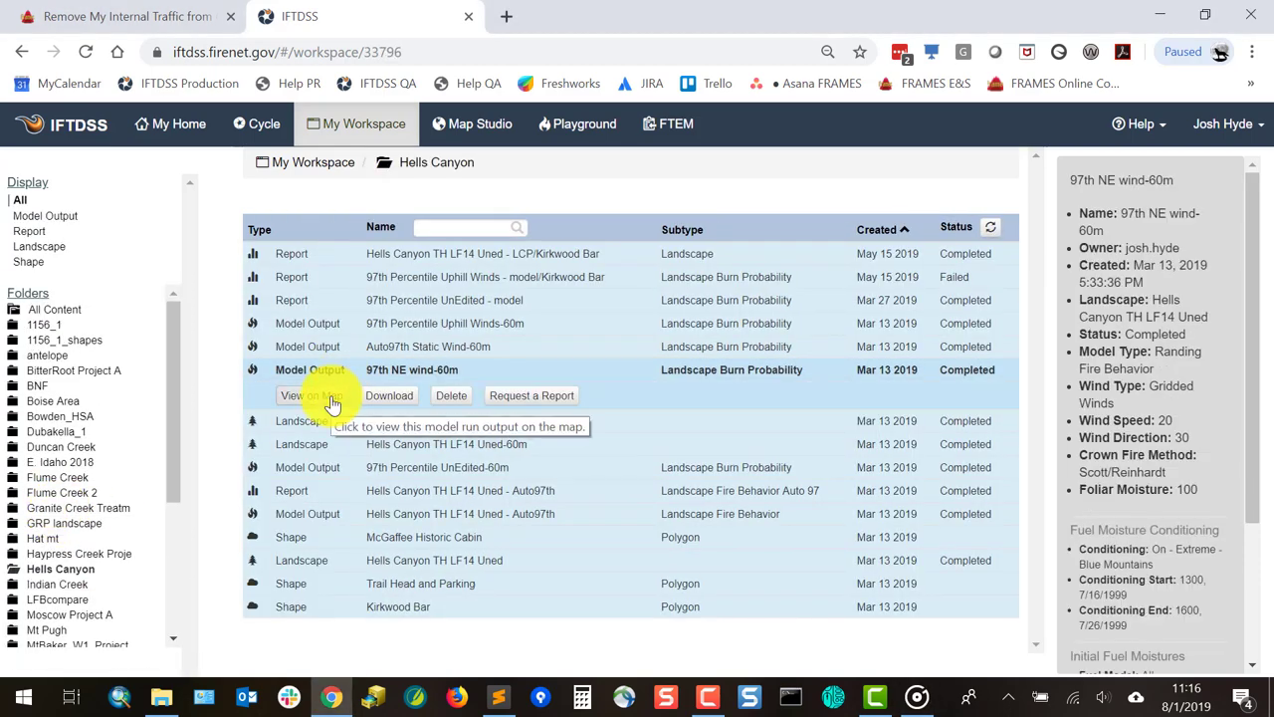
left_click(331, 403)
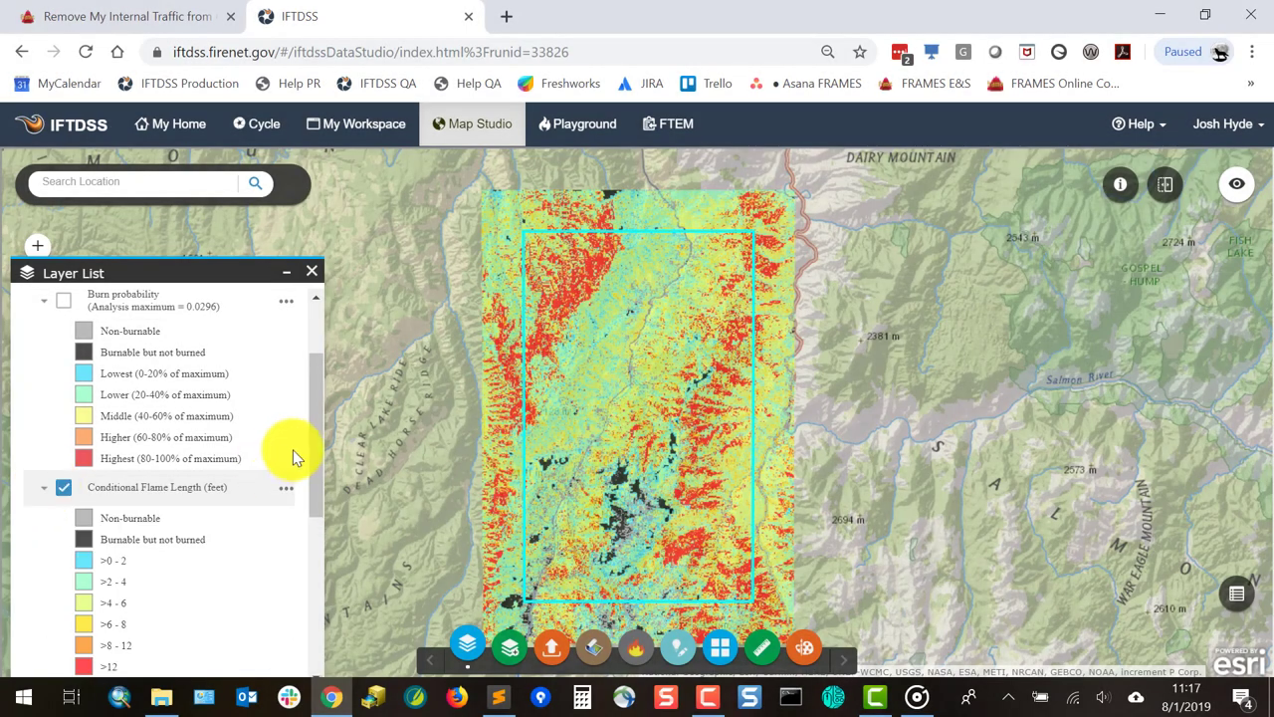
Step: Scroll the Layer List and open the Integrated Hazard layer's options menu
left_click_drag(312, 431, 323, 506)
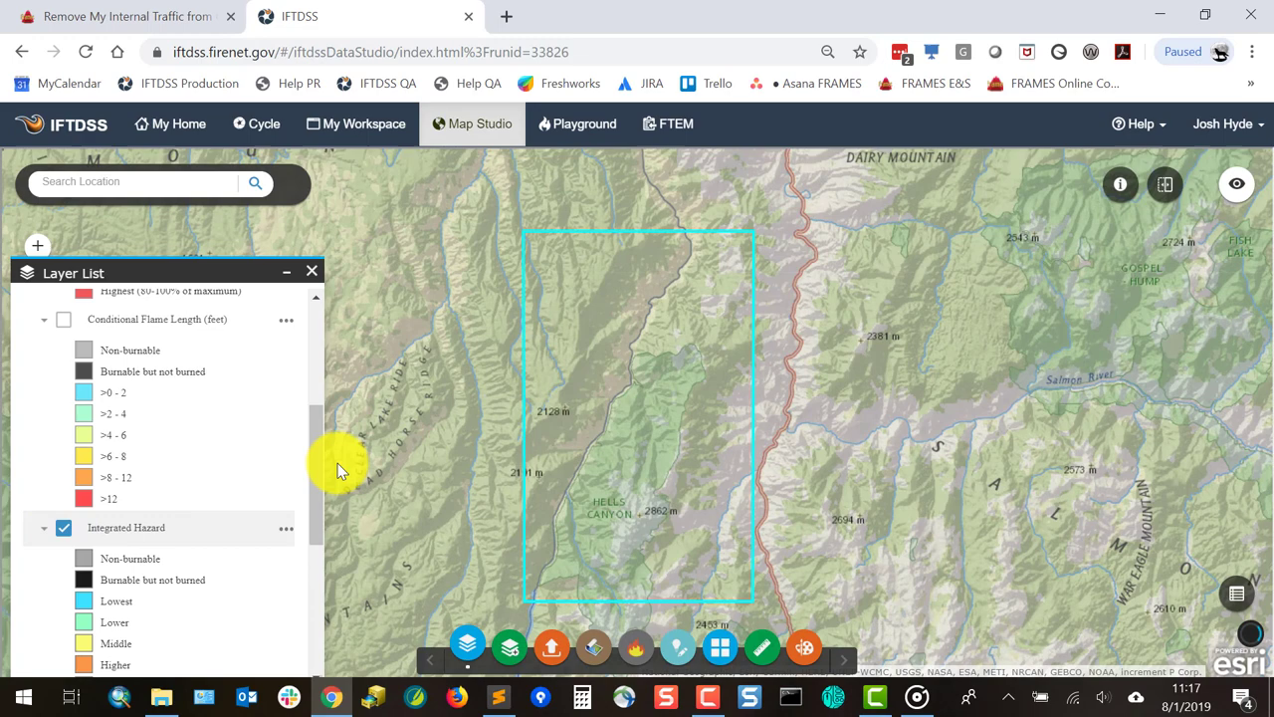
left_click_drag(309, 431, 325, 499)
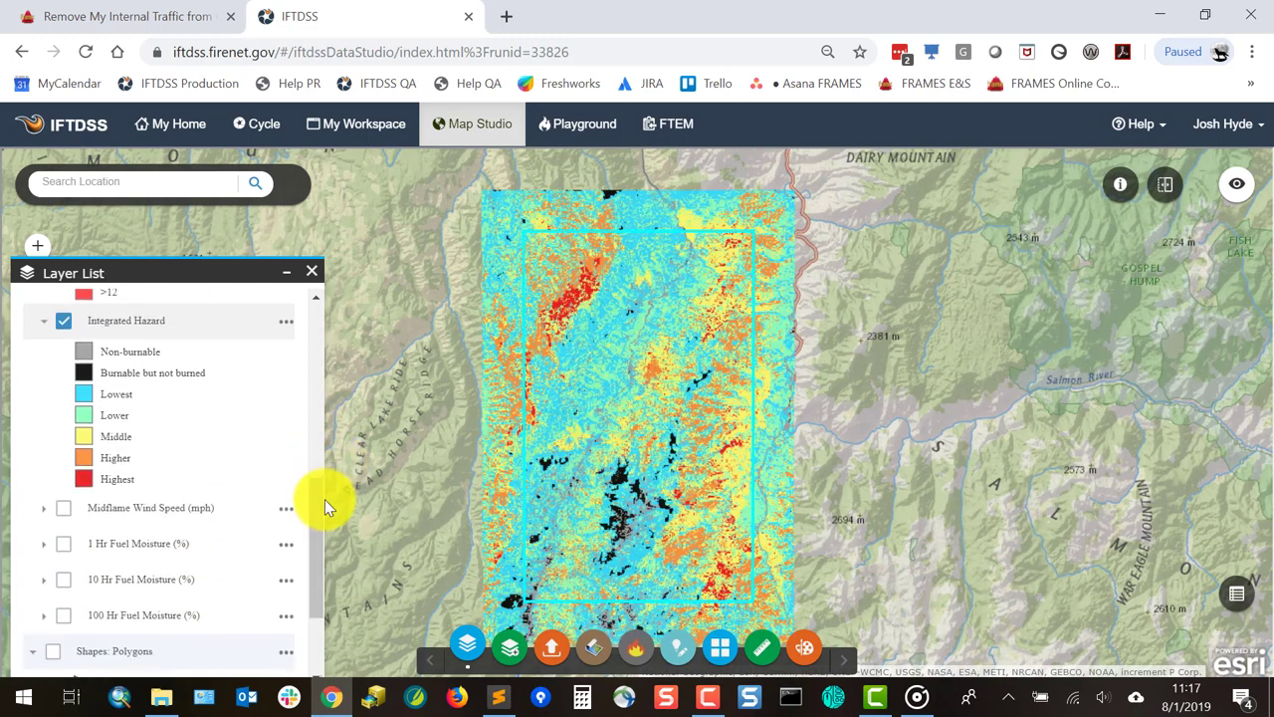
left_click(286, 324)
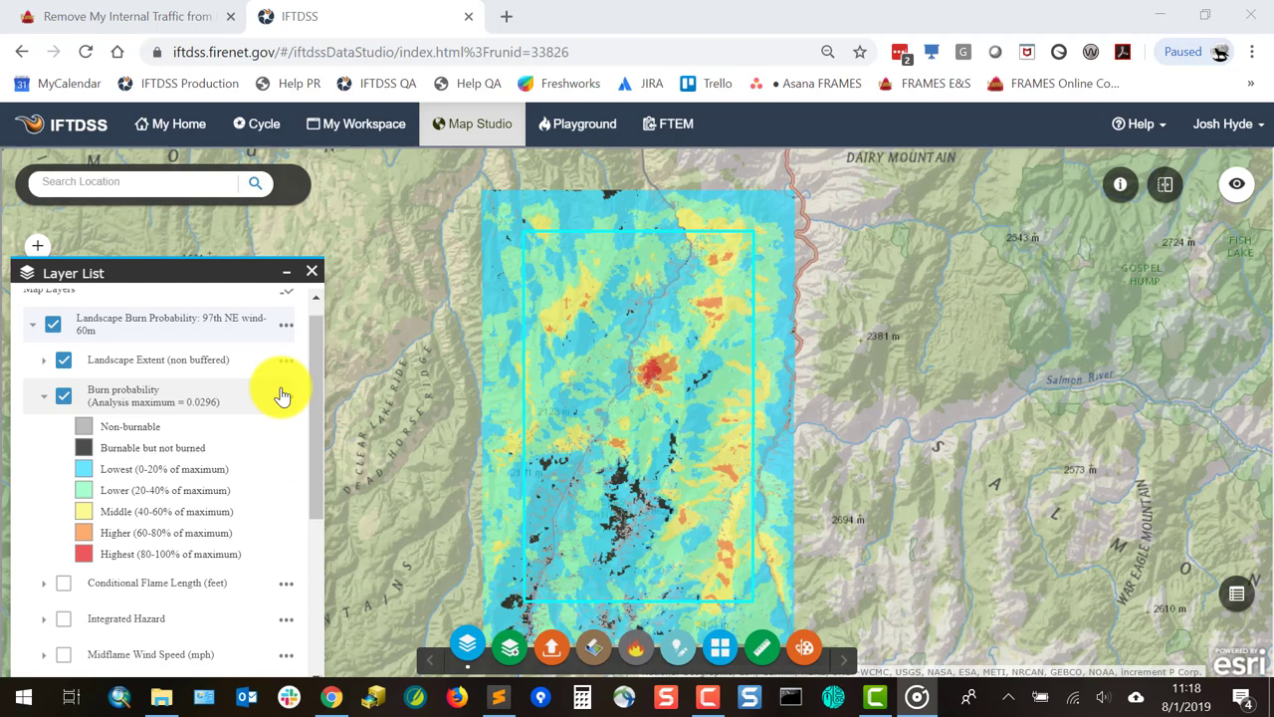
Step: Apply a game_management_units AOI mask to the 97th NE wind-60m output layer
left_click(287, 324)
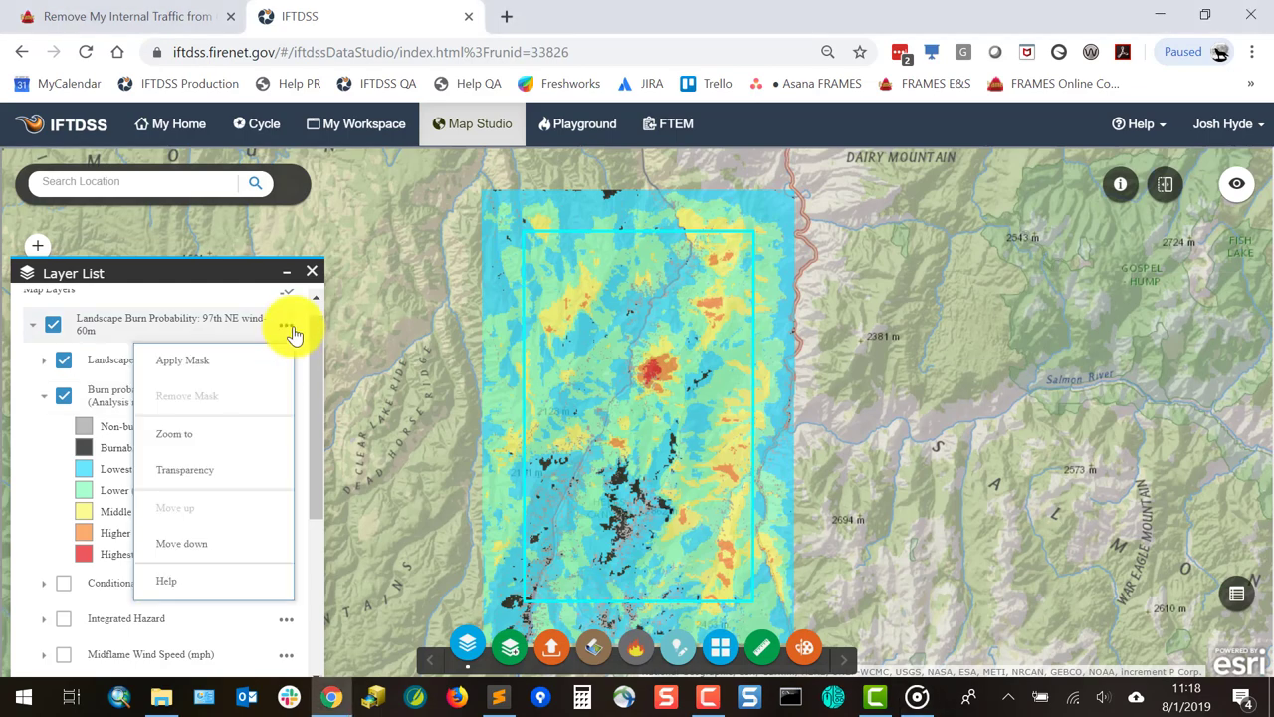
left_click(239, 364)
left_click(796, 411)
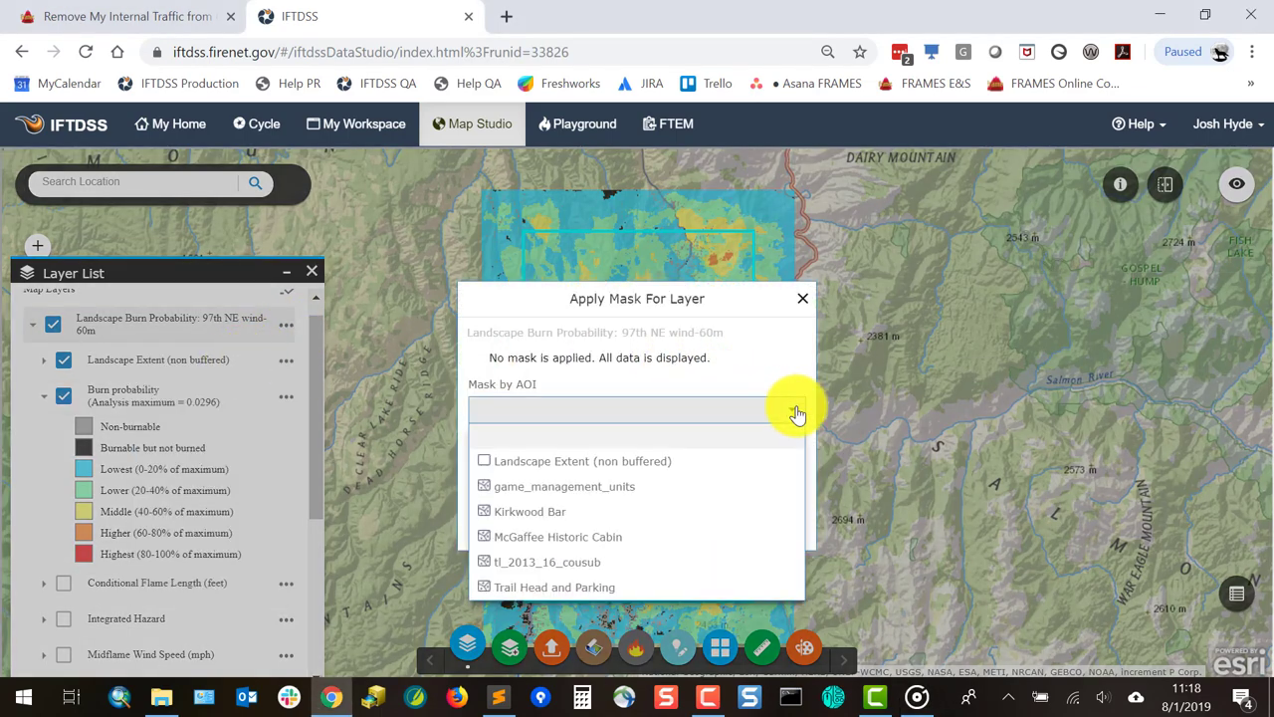
left_click(769, 488)
left_click(665, 487)
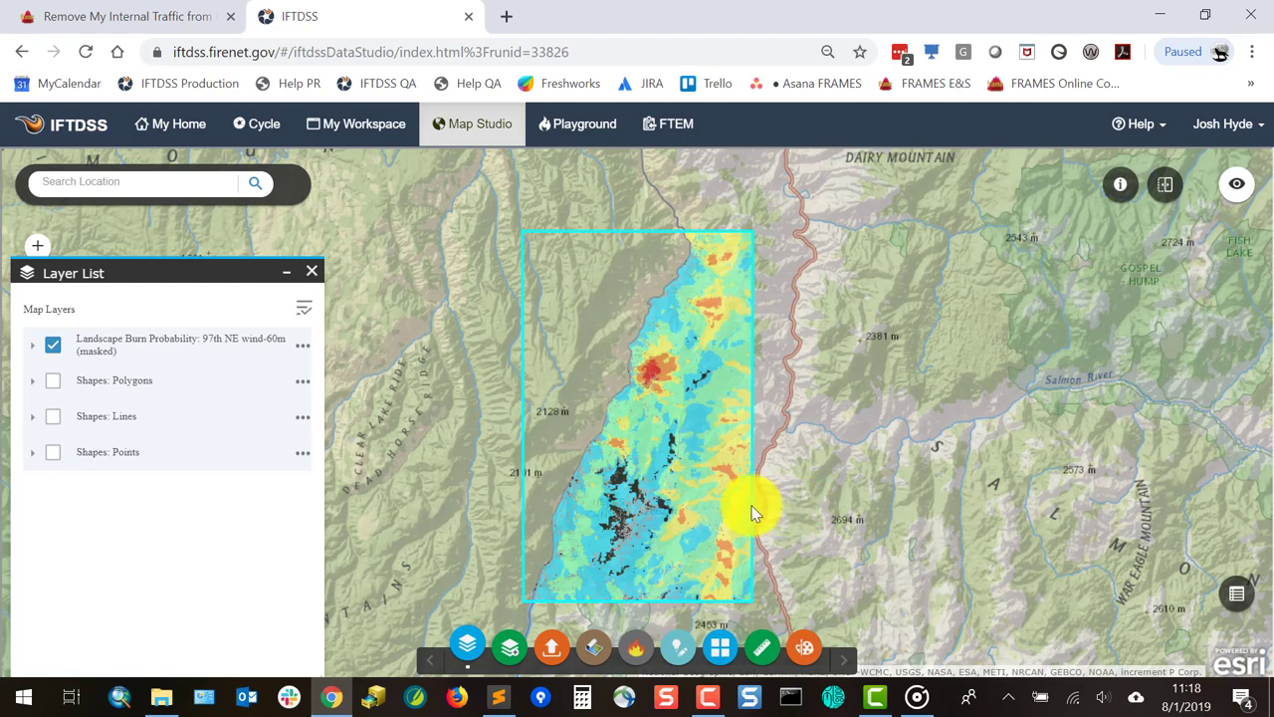
scroll(752, 506, "up", 1)
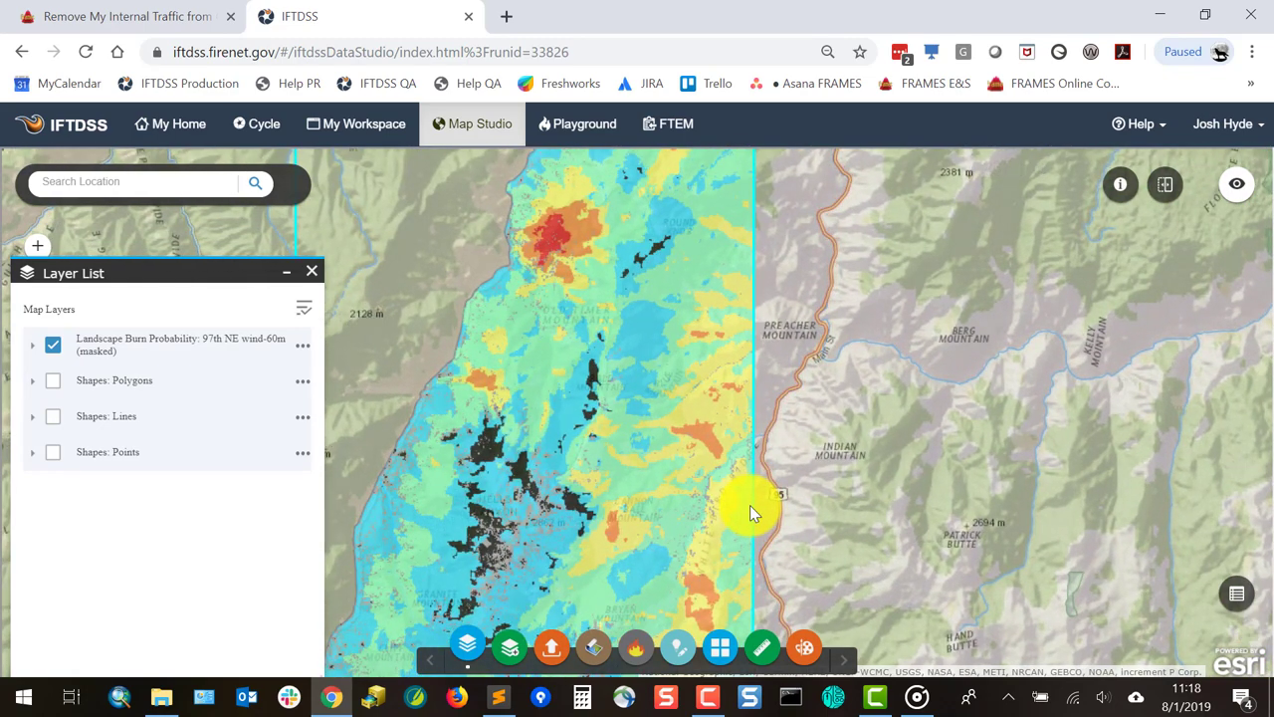
scroll(750, 505, "down", 1)
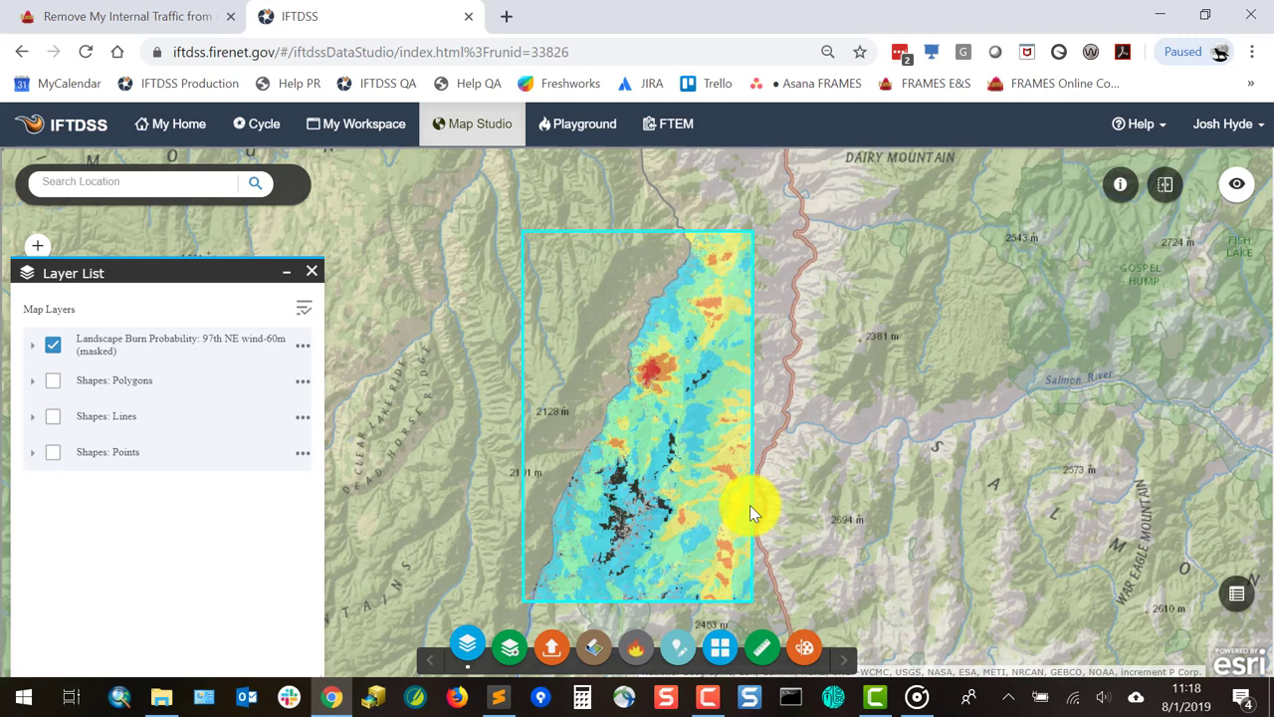
Step: Preview the report options for '97th NE wind-60m' in Hells Canyon, then close without requesting
left_click(377, 127)
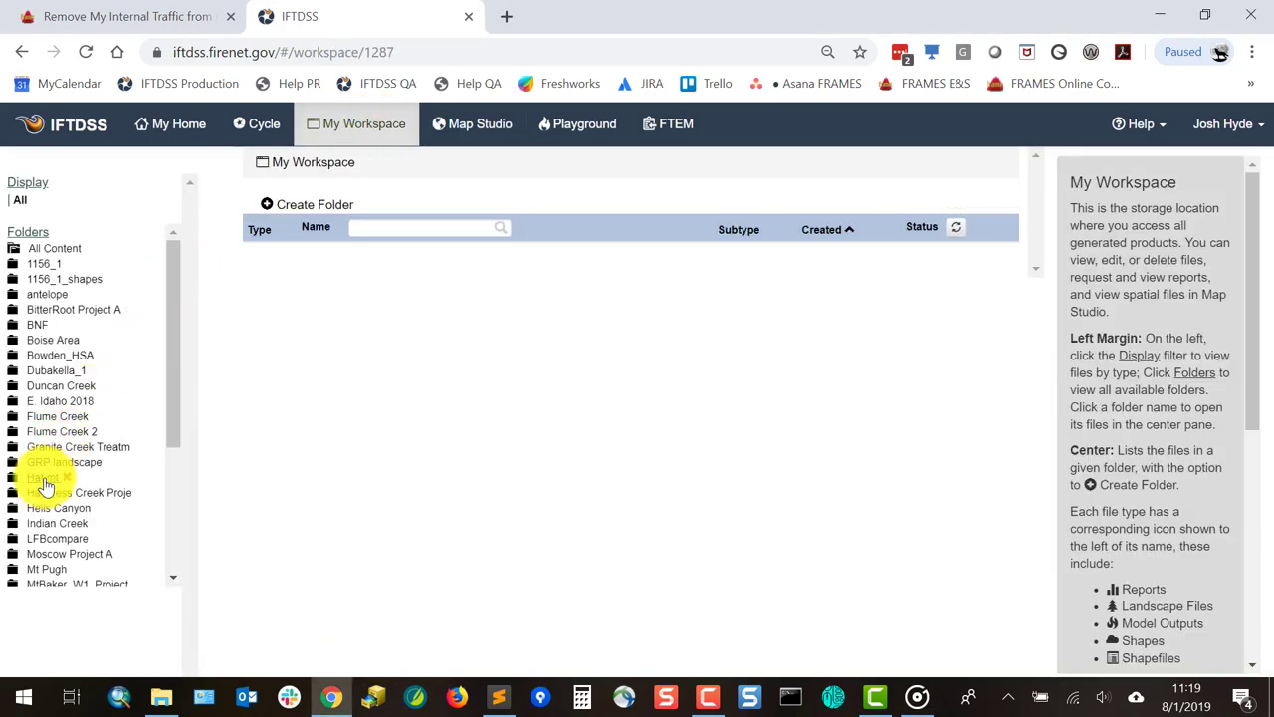
left_click(55, 509)
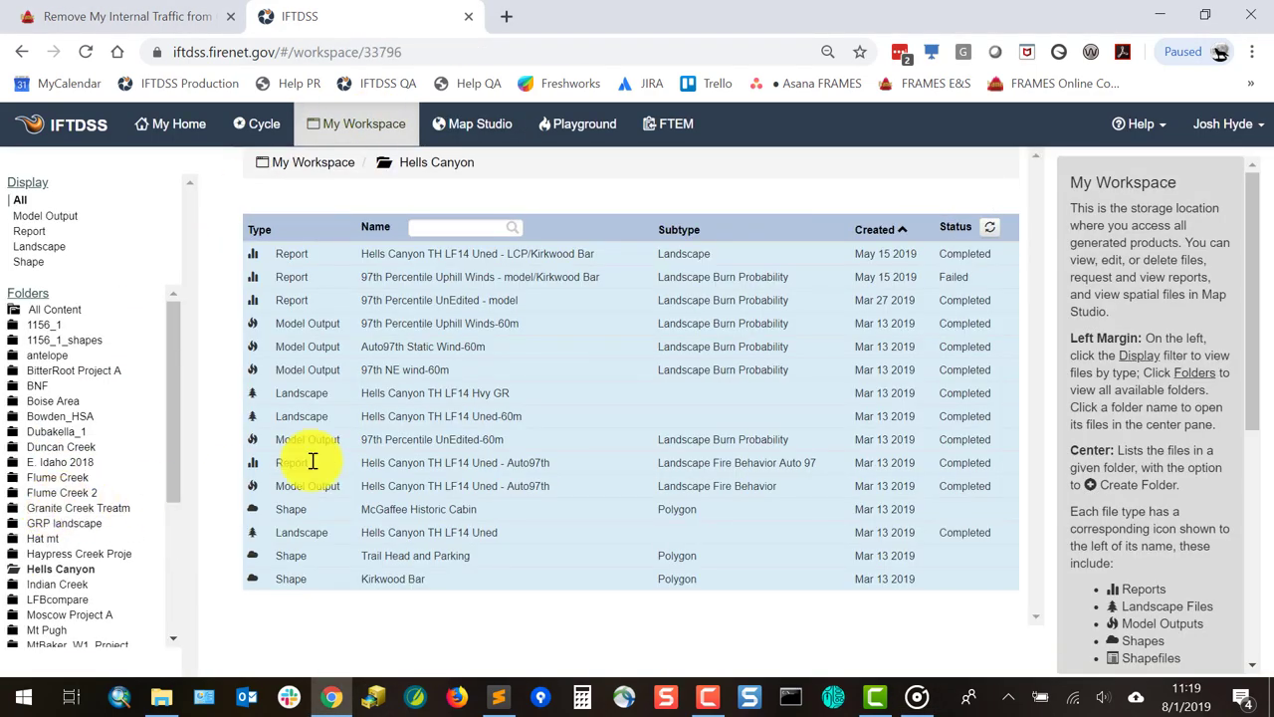
left_click(404, 379)
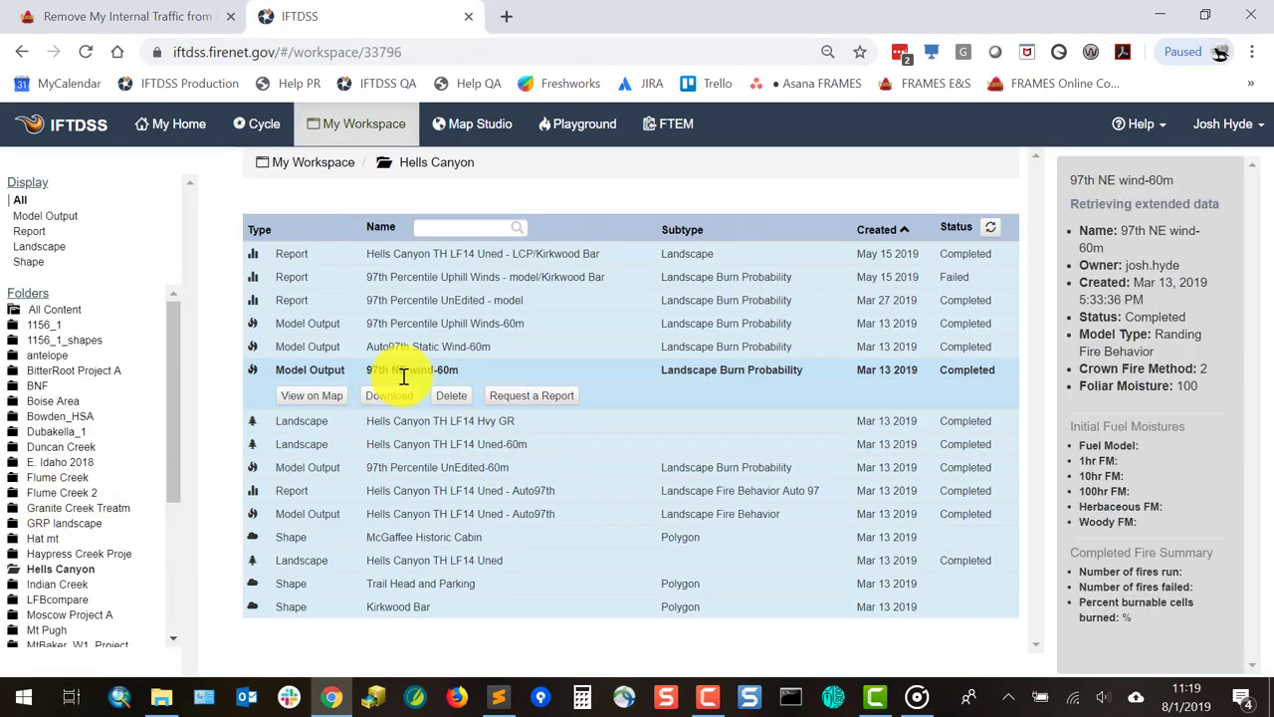
left_click(522, 403)
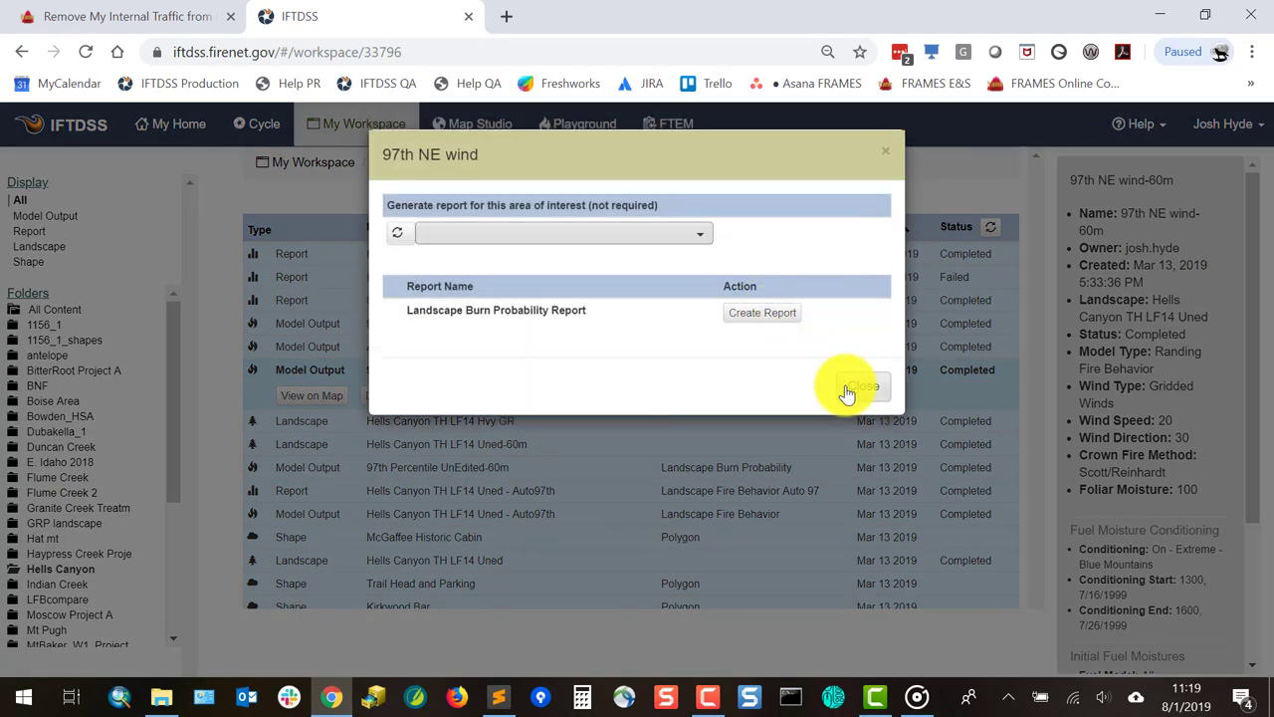
left_click(847, 390)
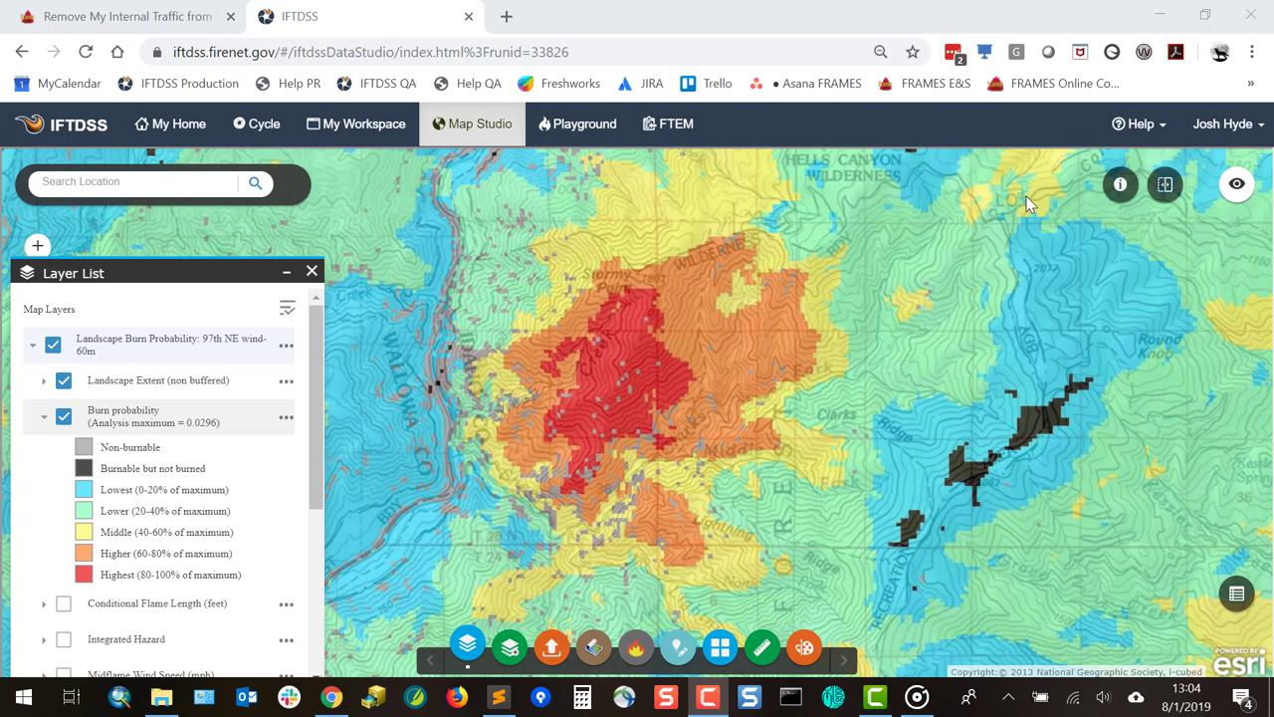
Step: Open the Help Center's Modeling > Landscape Burn Probability (LBP) Overview page
left_click(1141, 134)
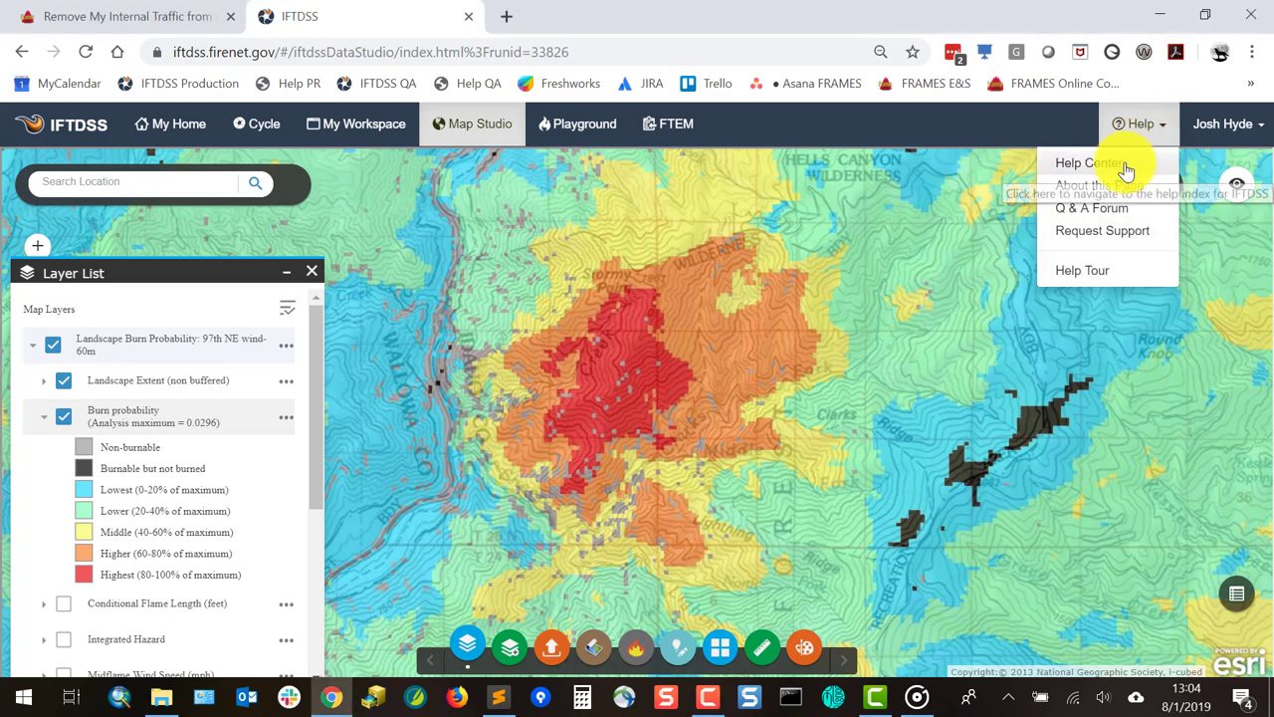
left_click(1127, 167)
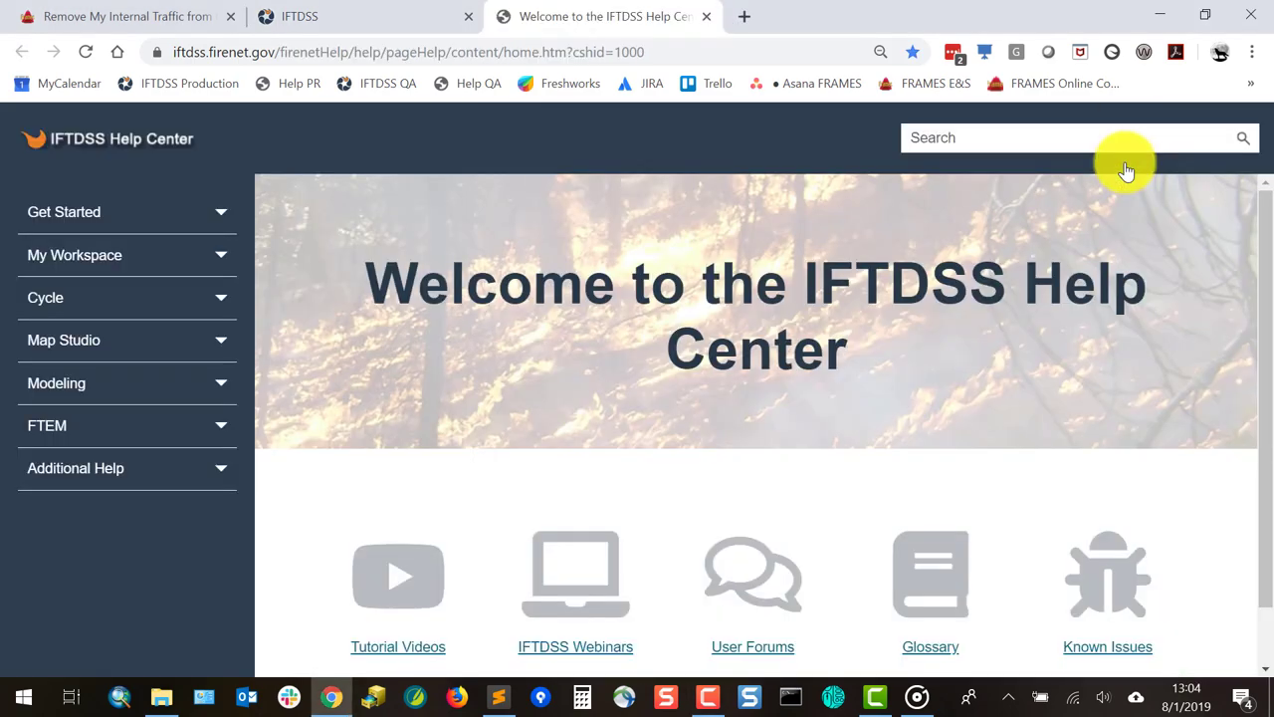
left_click(216, 397)
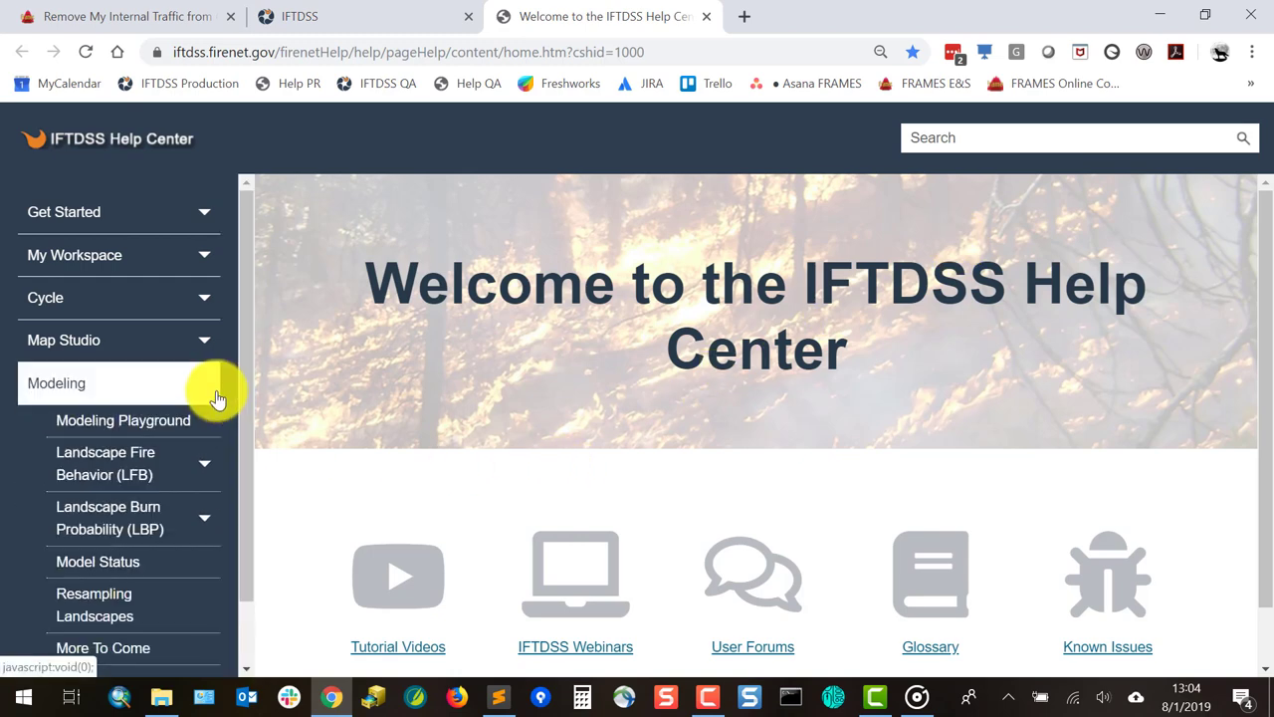
left_click(206, 511)
left_click(183, 563)
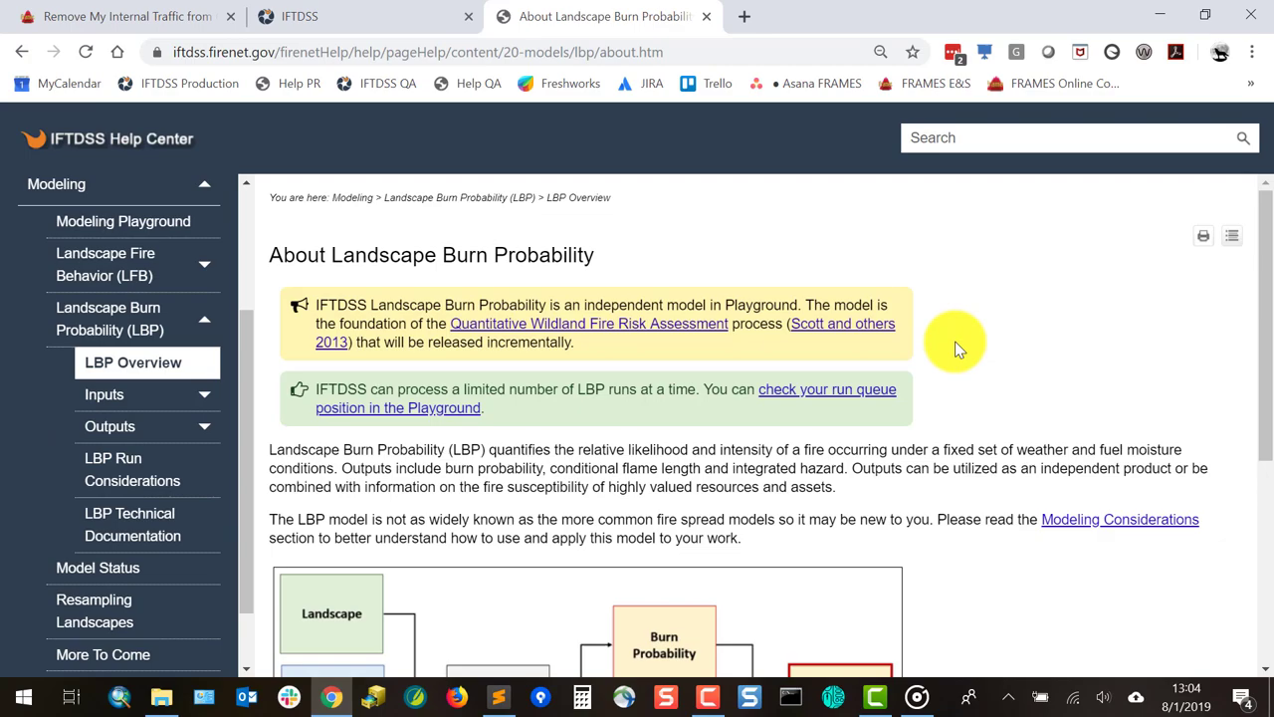